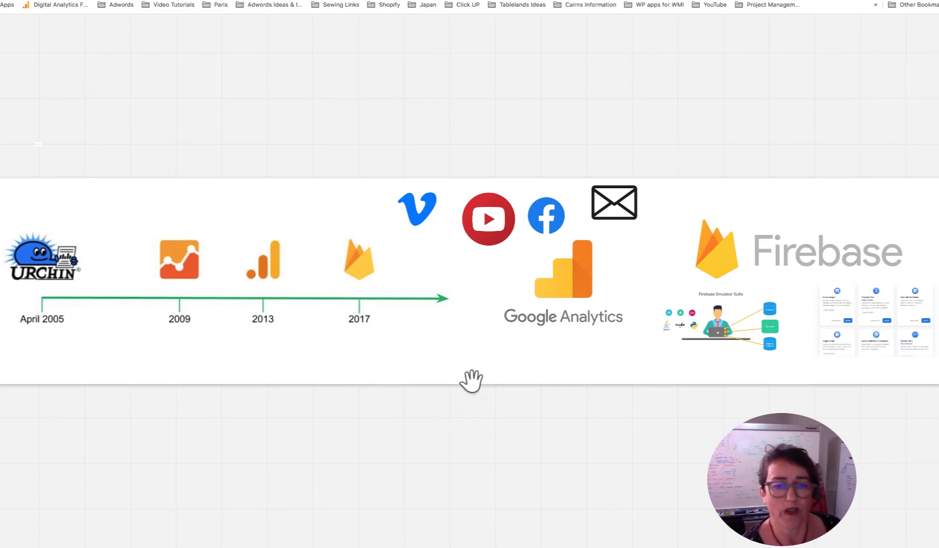
# - Advance to slide 3 of 3, comparing Google Analytics page-view events with Firebase events
pyautogui.click(502, 536)
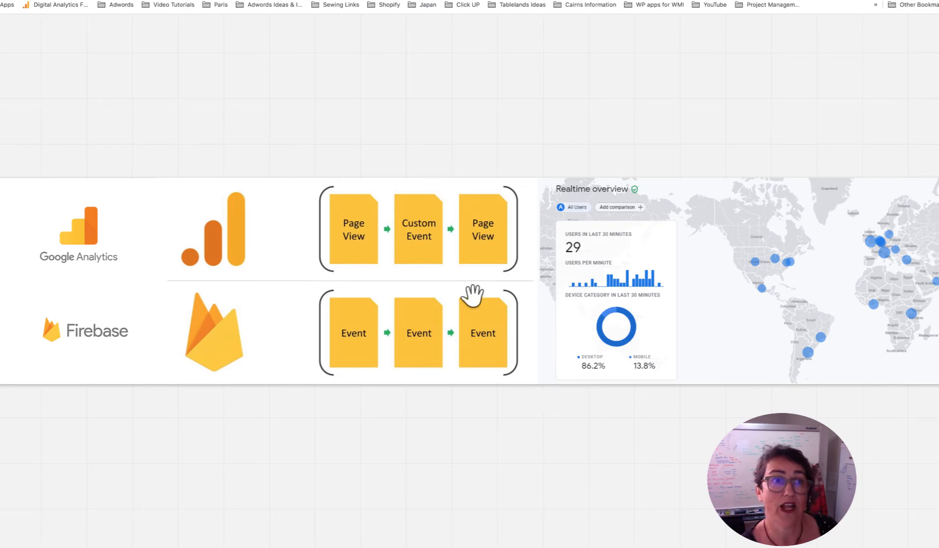
# - Return to the All Traffic Source/Medium report and show the signed-in Google accounts
pyautogui.click(213, 1)
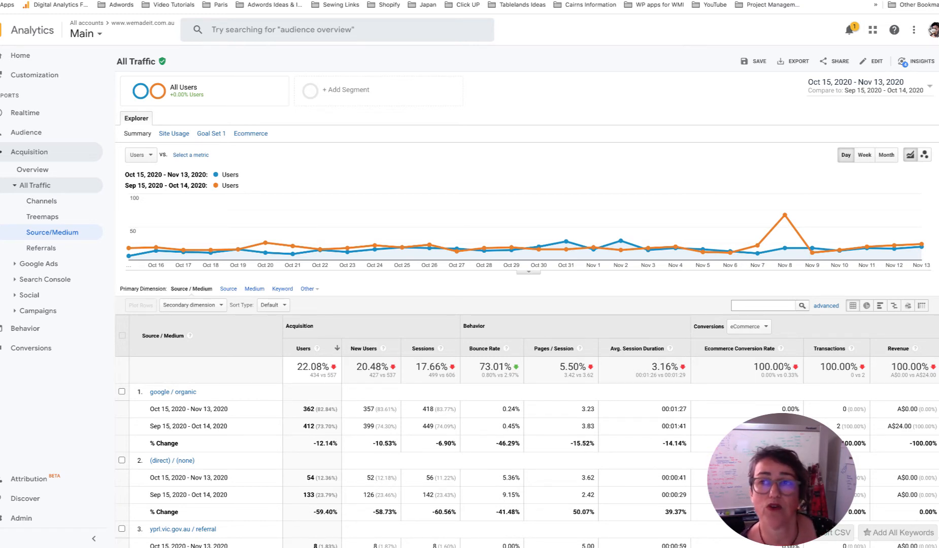
pyautogui.click(932, 30)
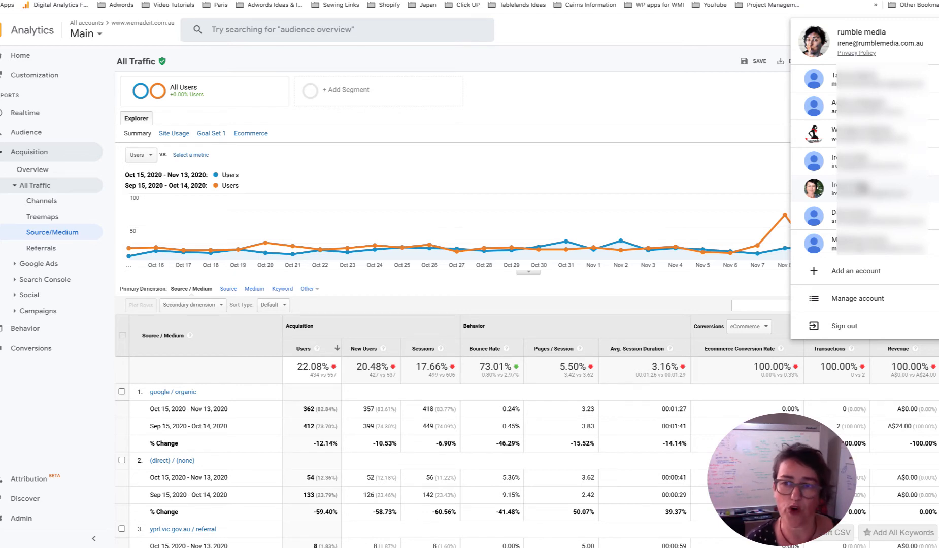
# - Choose Add an account to reach Google's Choose an account page
pyautogui.click(856, 270)
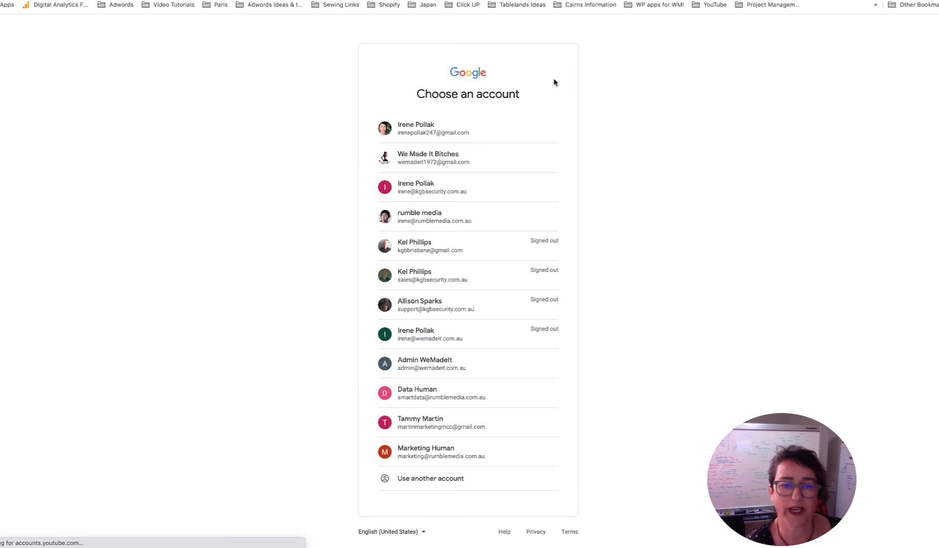
# - Bring up the signup form for a brand-new Google account via Use another account
pyautogui.click(429, 480)
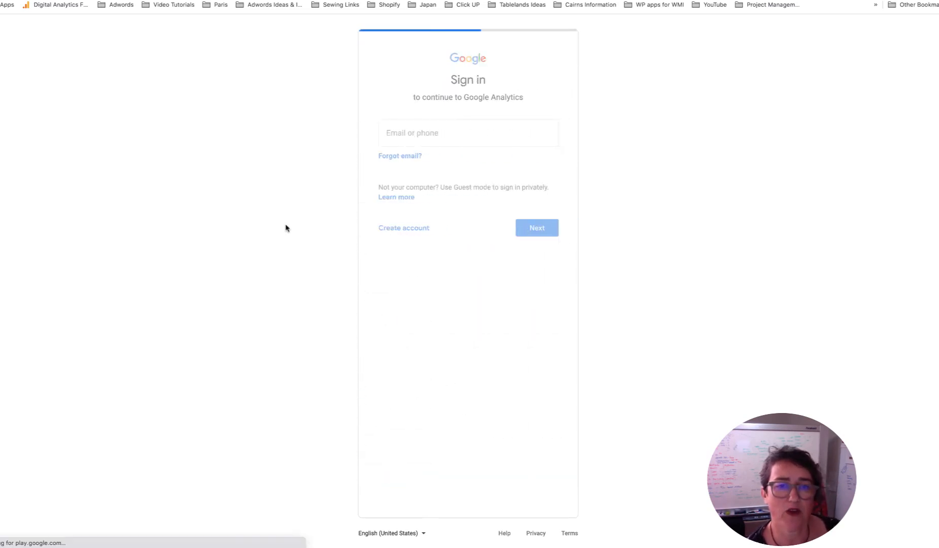
pyautogui.click(410, 360)
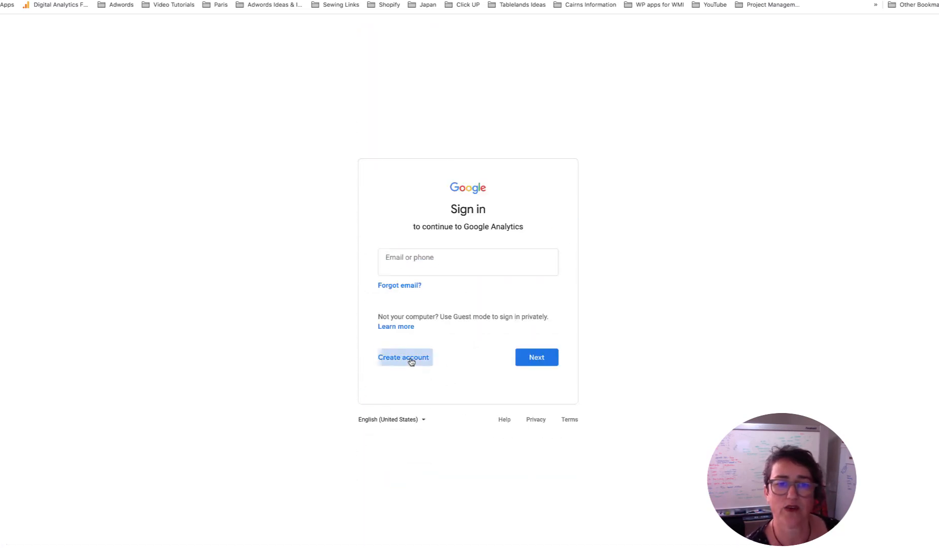
pyautogui.click(418, 403)
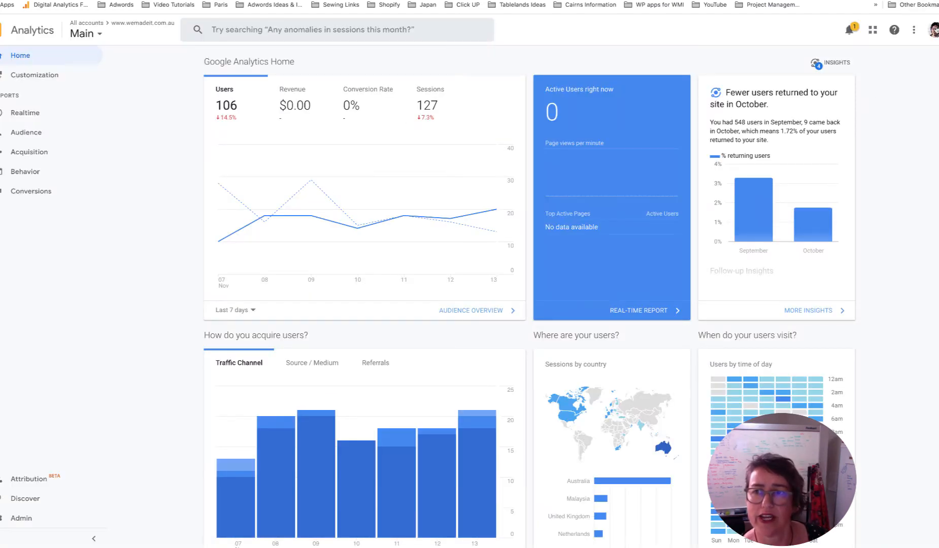
# - Show the list of signed-in Google accounts from the profile avatar
pyautogui.click(933, 30)
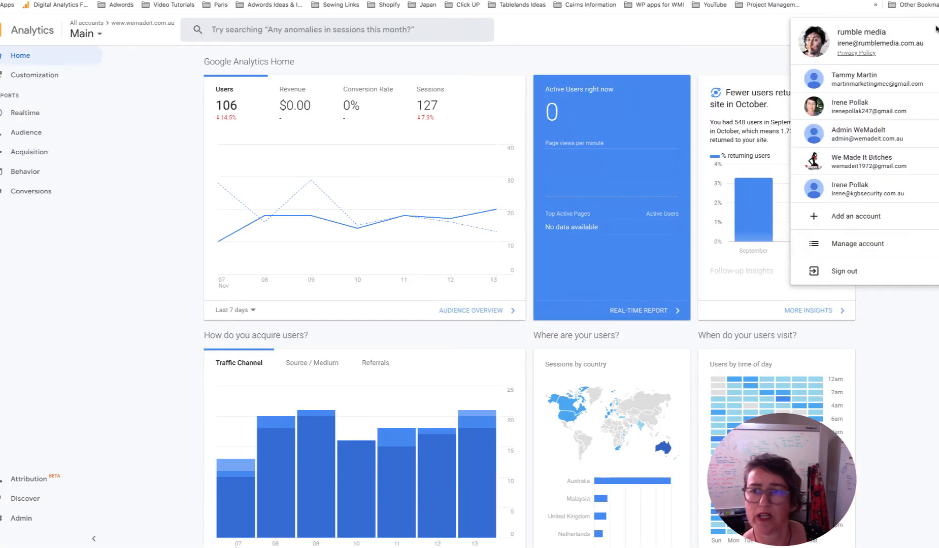
# - Begin adding another Google account and choose to sign in with an unlisted one
pyautogui.click(873, 215)
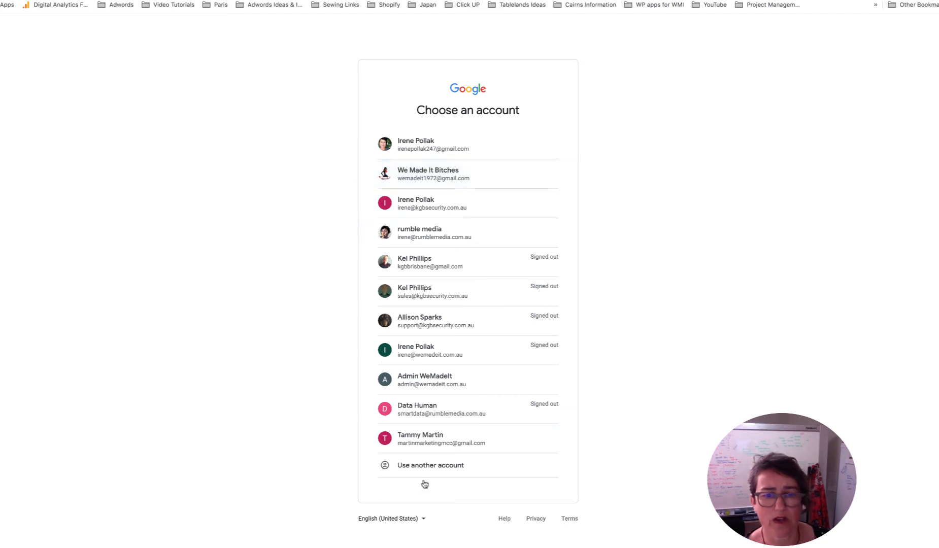
pyautogui.click(437, 472)
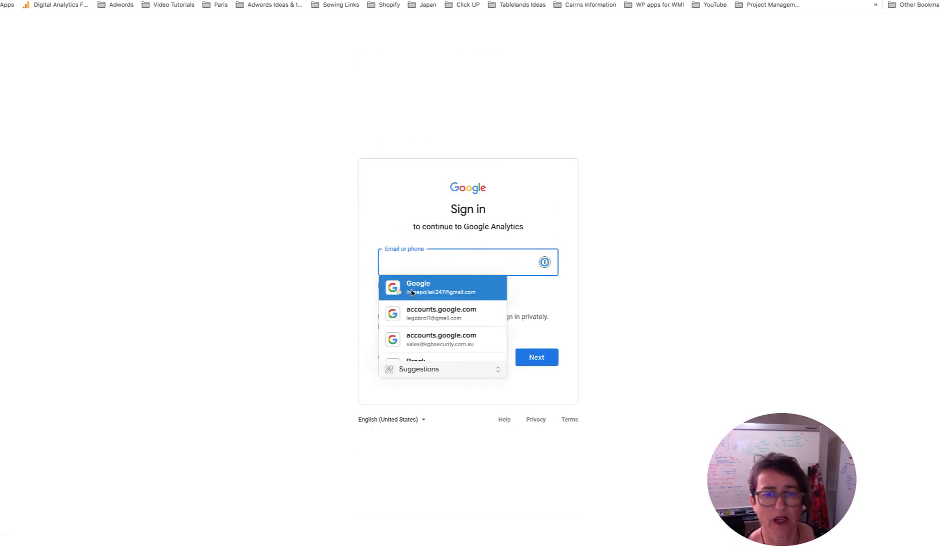
pyautogui.click(546, 308)
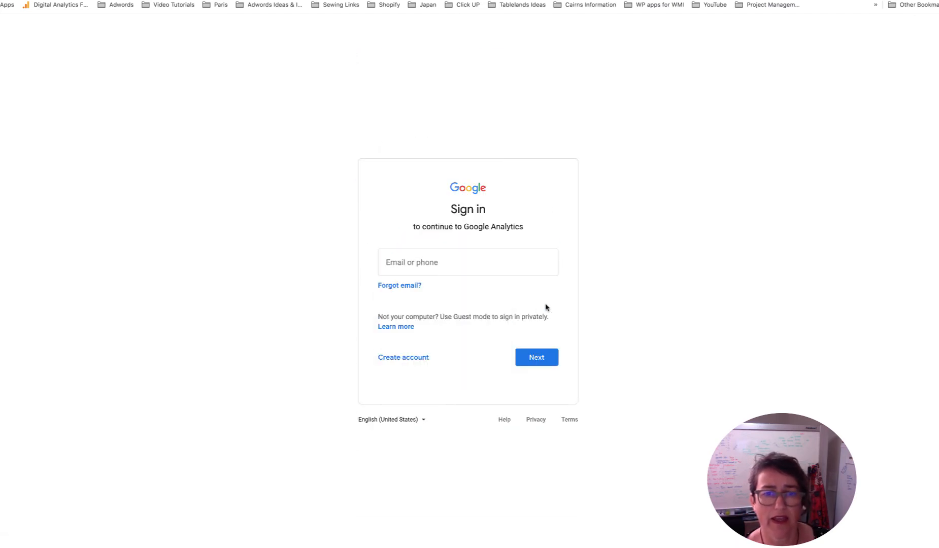
pyautogui.click(417, 361)
pyautogui.click(485, 329)
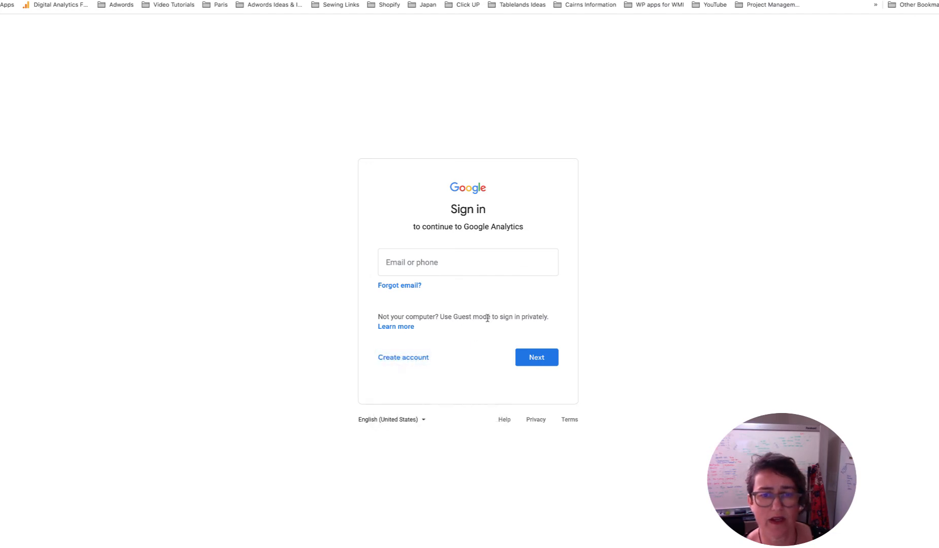
# - Sign in with the company's marketing account email and its password
pyautogui.click(427, 261)
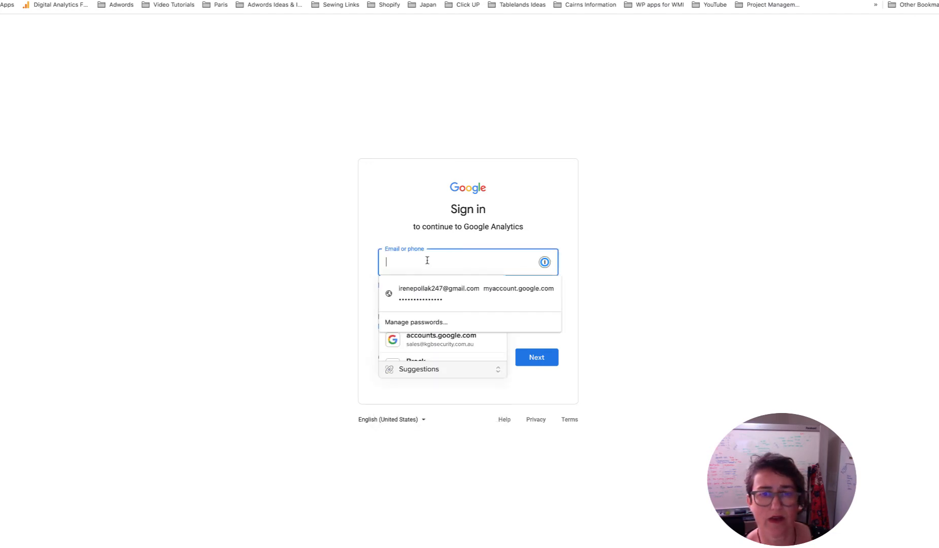
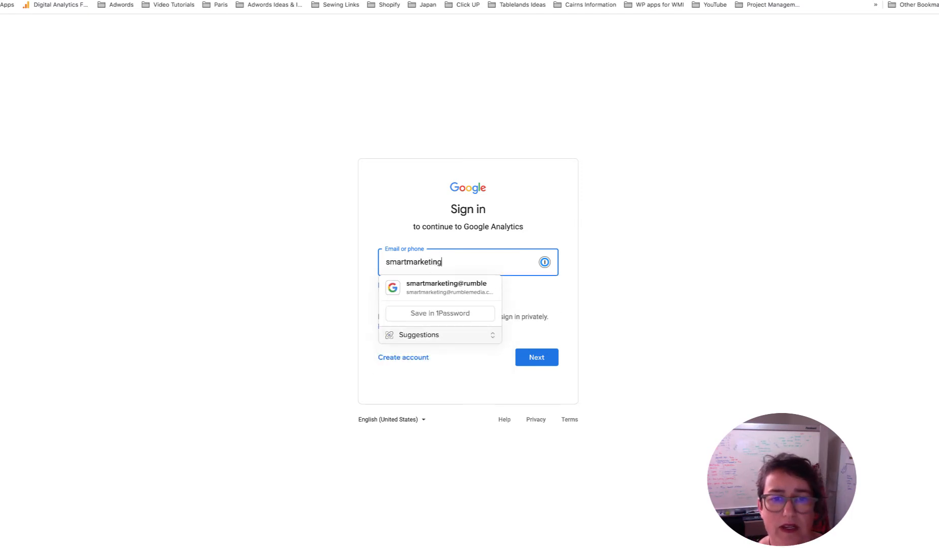
pyautogui.click(432, 286)
pyautogui.click(537, 357)
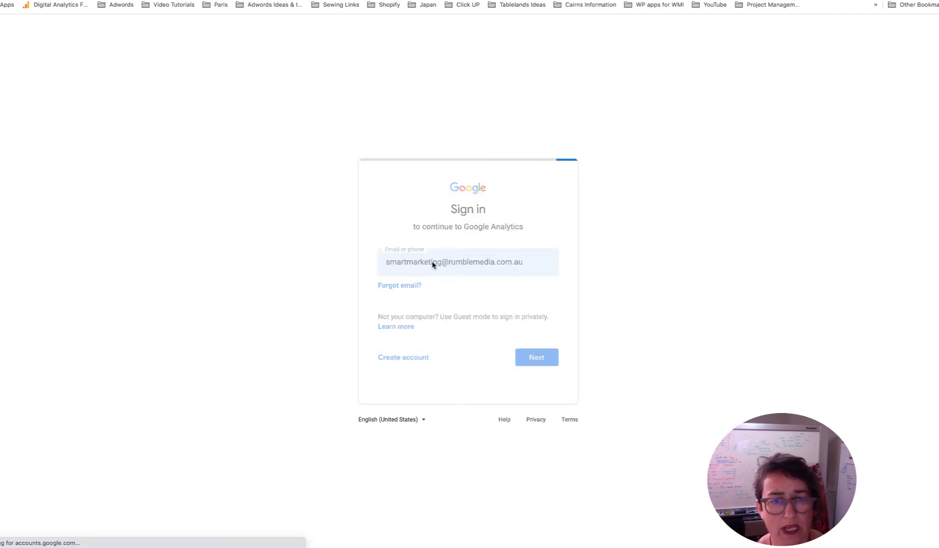
pyautogui.click(539, 316)
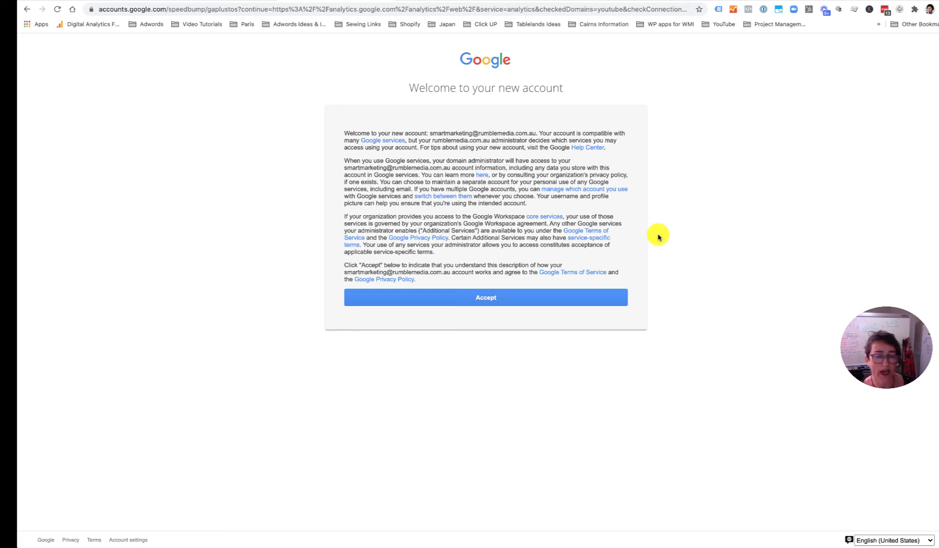
# - Accept the new account's terms and change its password to a suggested strong one
pyautogui.click(508, 297)
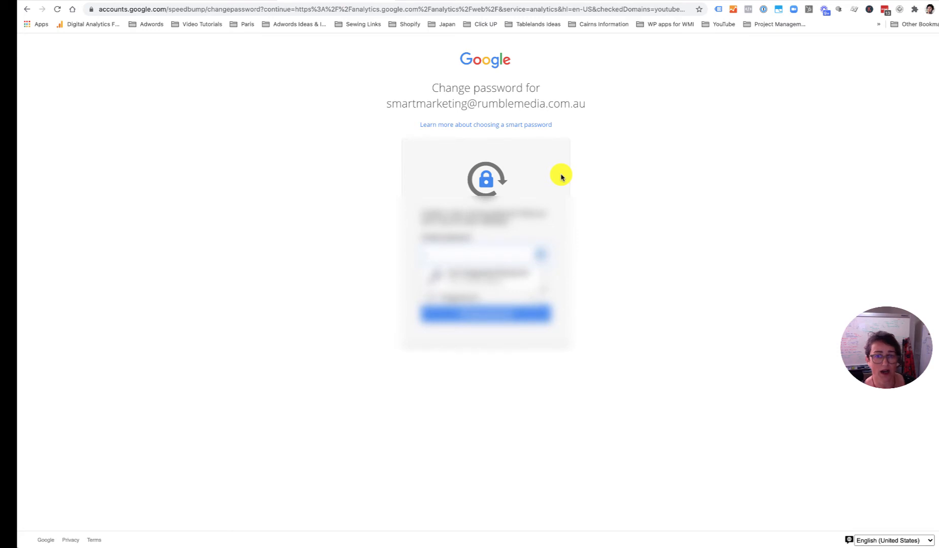
pyautogui.click(472, 291)
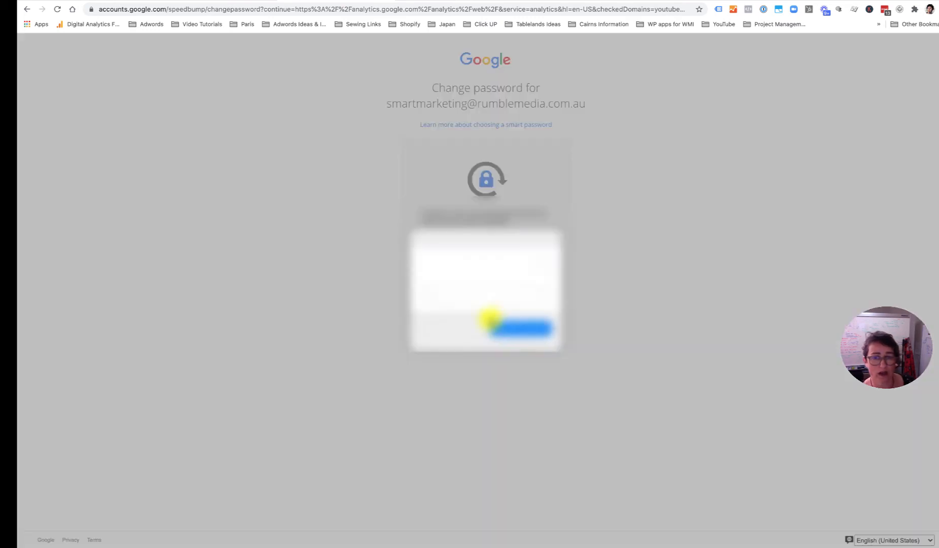
pyautogui.click(528, 329)
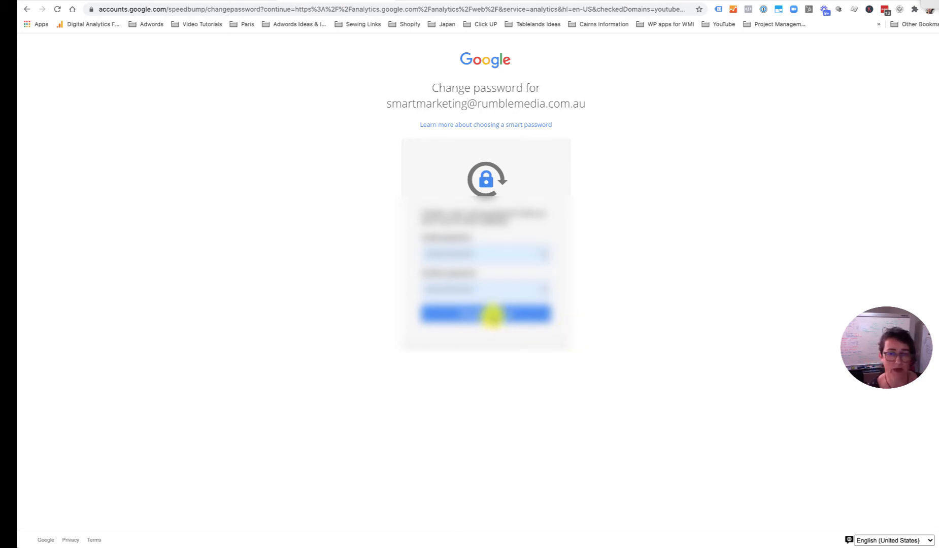
pyautogui.click(492, 316)
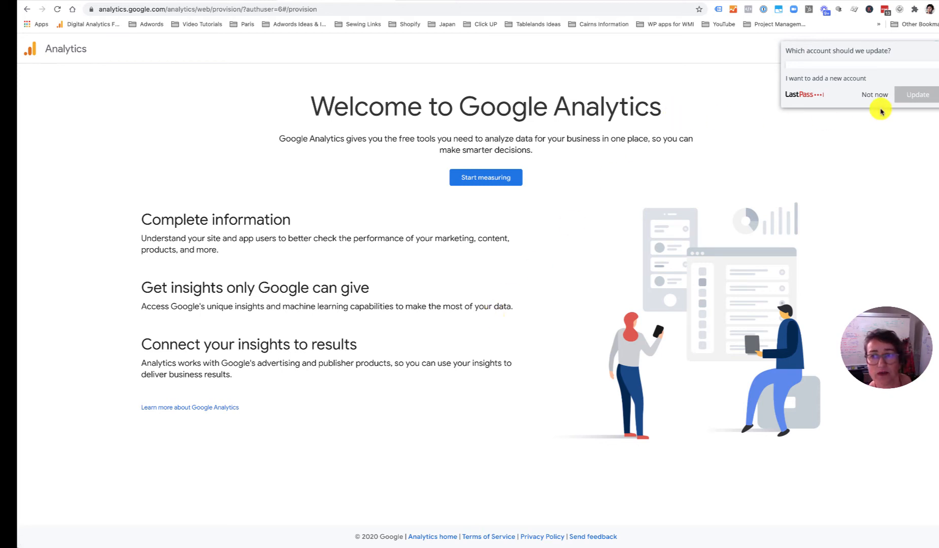
# - Decline the LastPass password update and start measuring to open Account setup
pyautogui.click(873, 95)
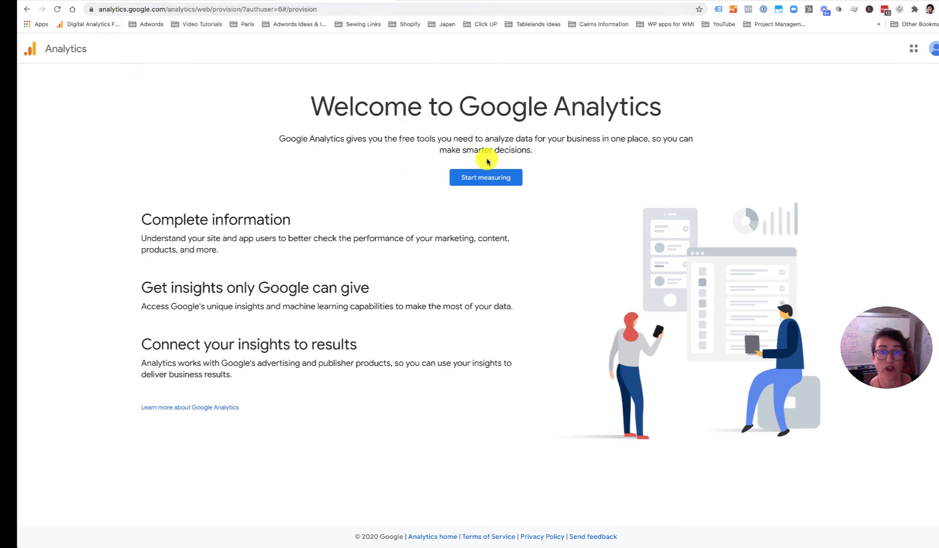
pyautogui.click(490, 180)
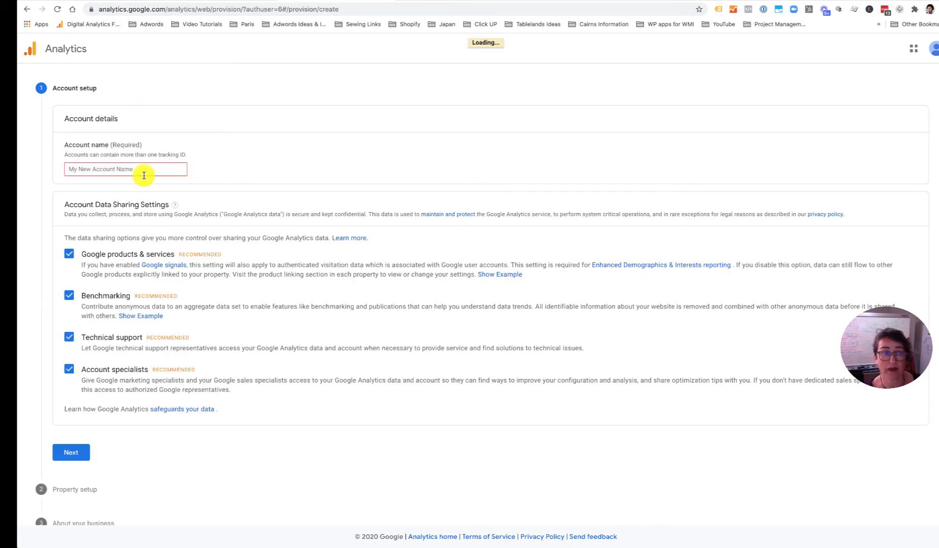
# - Enter 'rumble testing' as the account name, keep data sharing checked, and continue
pyautogui.click(111, 169)
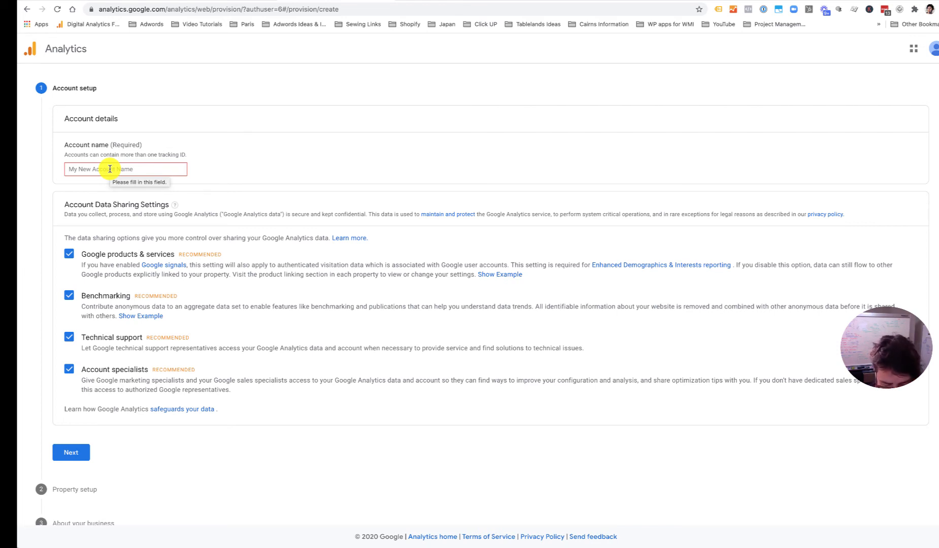
pyautogui.click(110, 169)
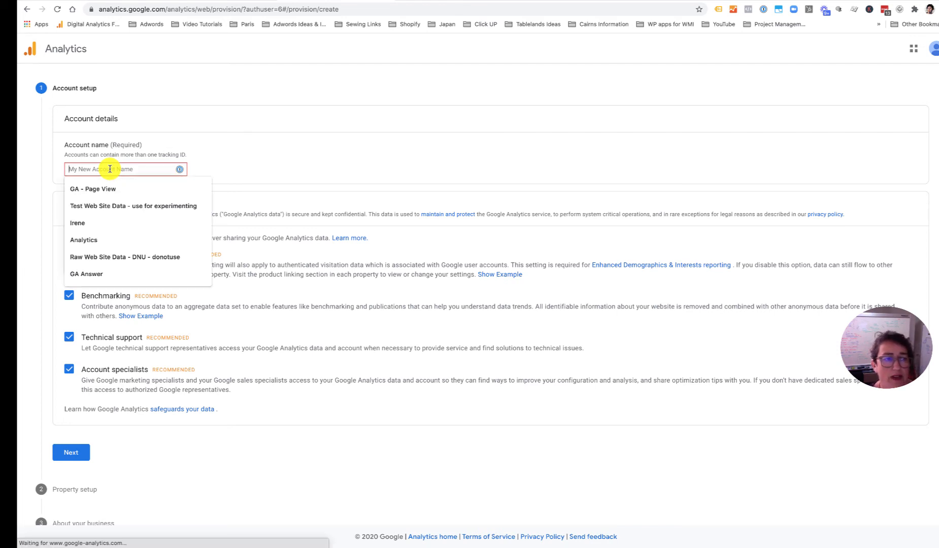
pyautogui.write('rumble t')
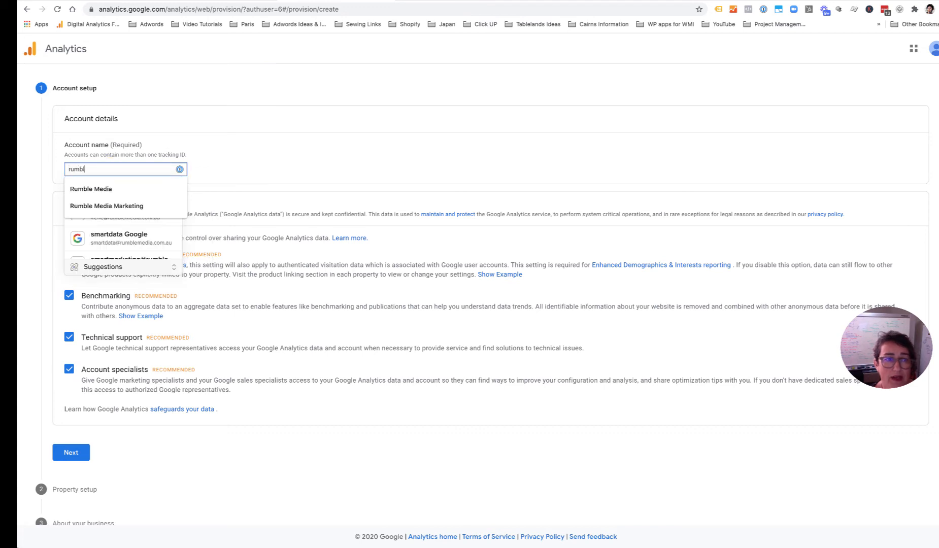
pyautogui.press('BackSpace')
pyautogui.press('BackSpace')
pyautogui.press('BackSpace')
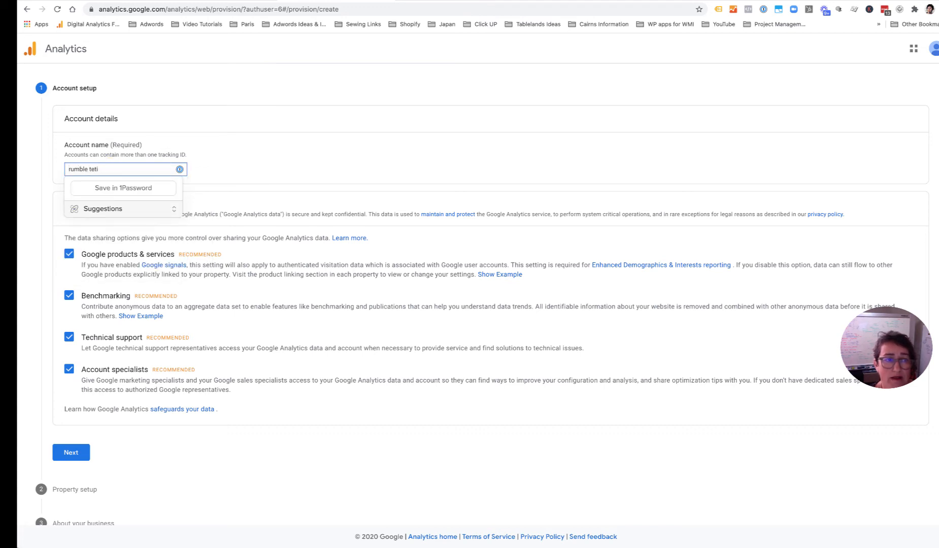
pyautogui.write('sting')
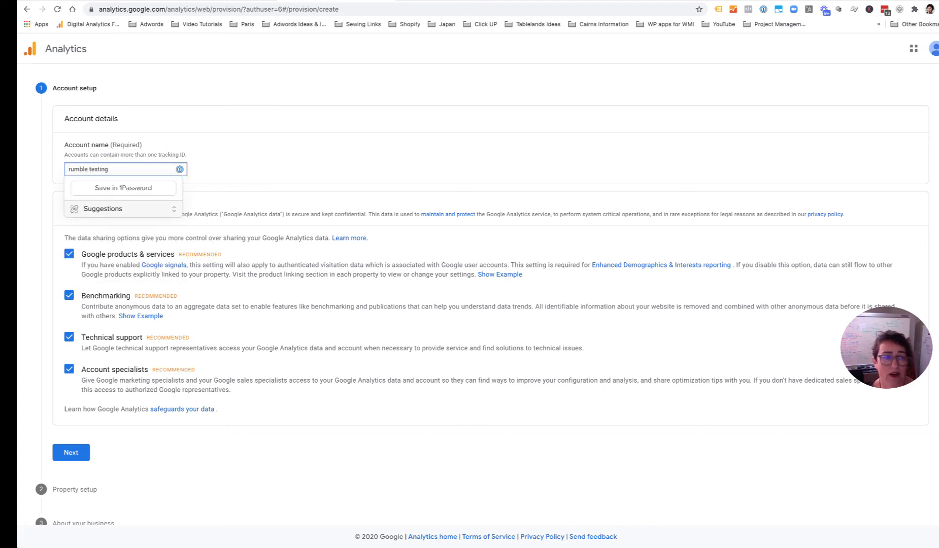
pyautogui.click(233, 158)
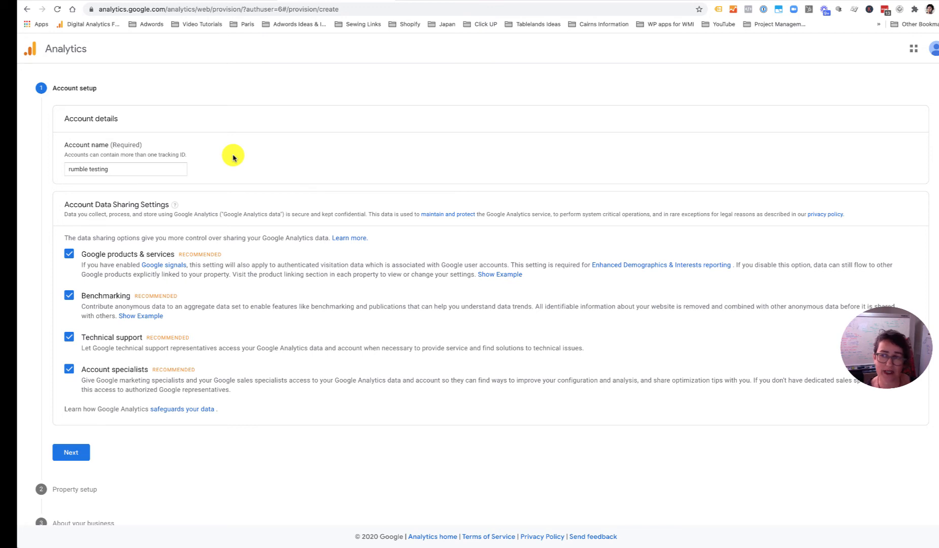
pyautogui.click(71, 446)
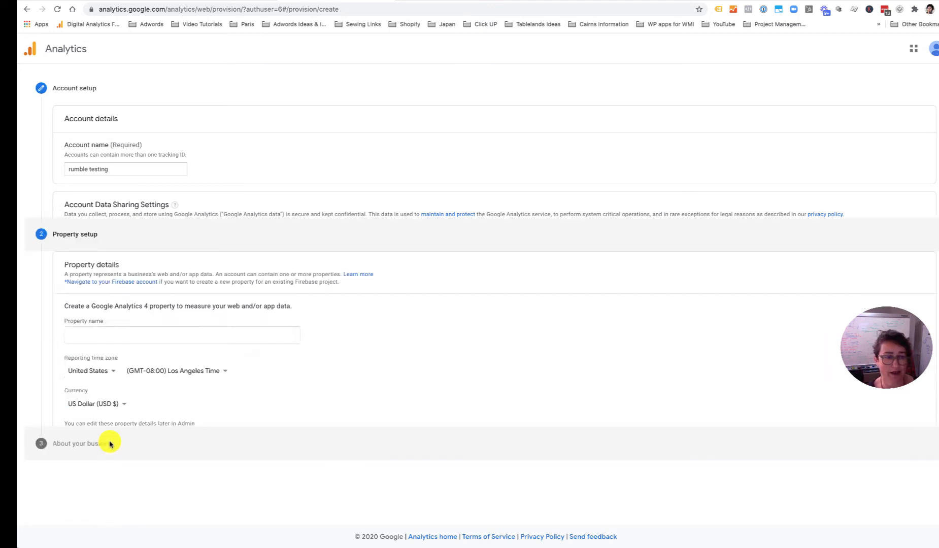
# - Name the property 'rumble testing', with Australia (GMT+10:00) Brisbane Time and Australian Dollar
pyautogui.click(103, 223)
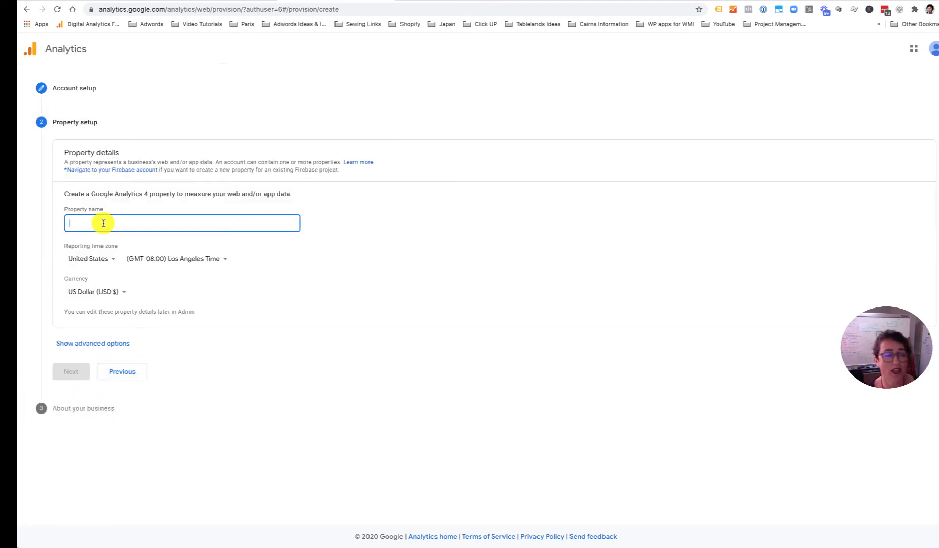
pyautogui.write('rumble')
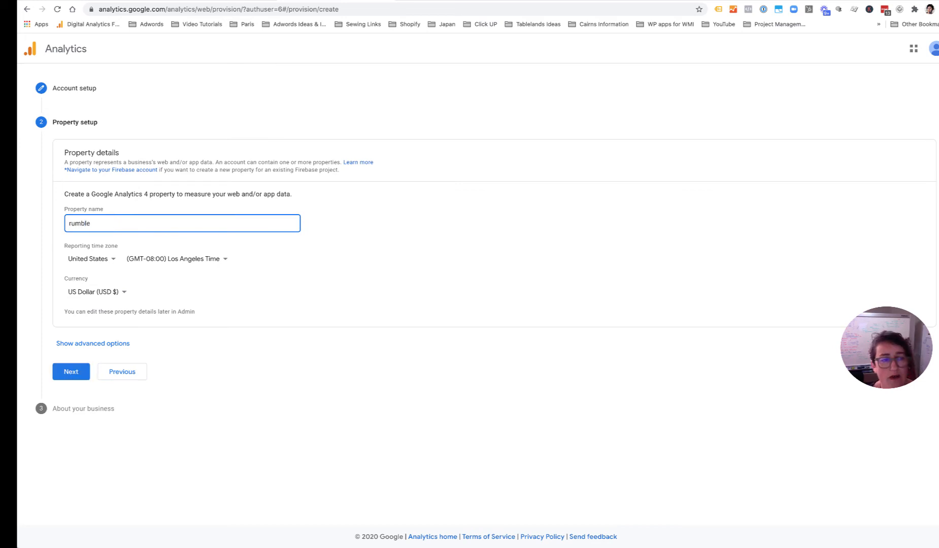
pyautogui.write(' testing')
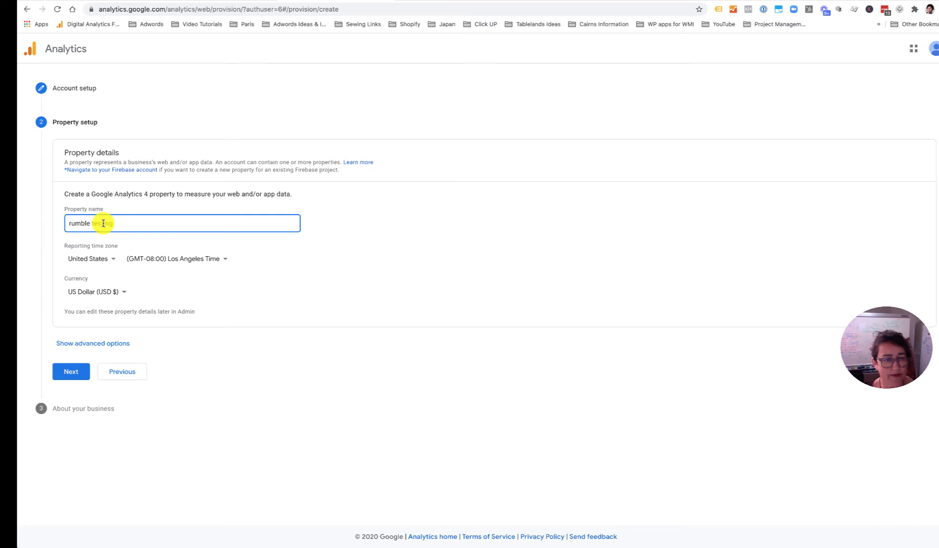
pyautogui.click(88, 258)
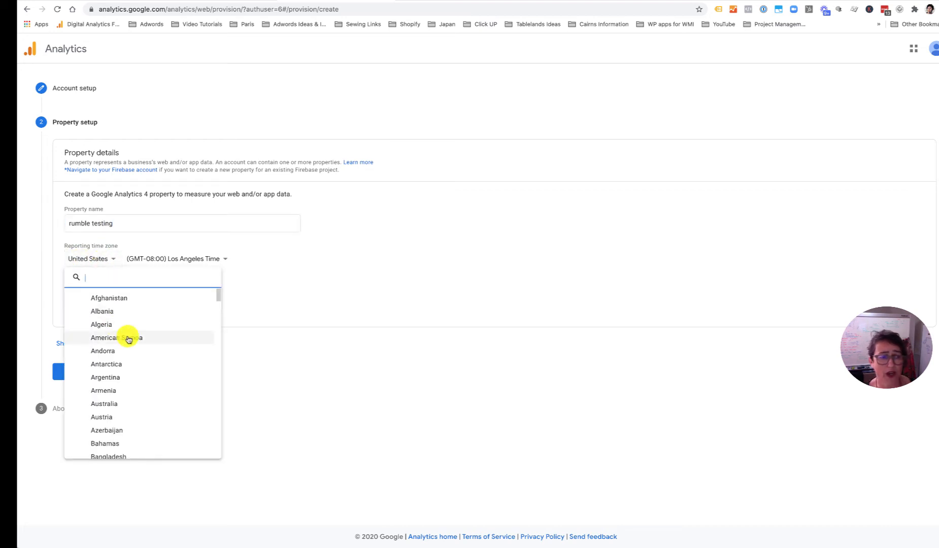
pyautogui.scroll(-6, 129, 340)
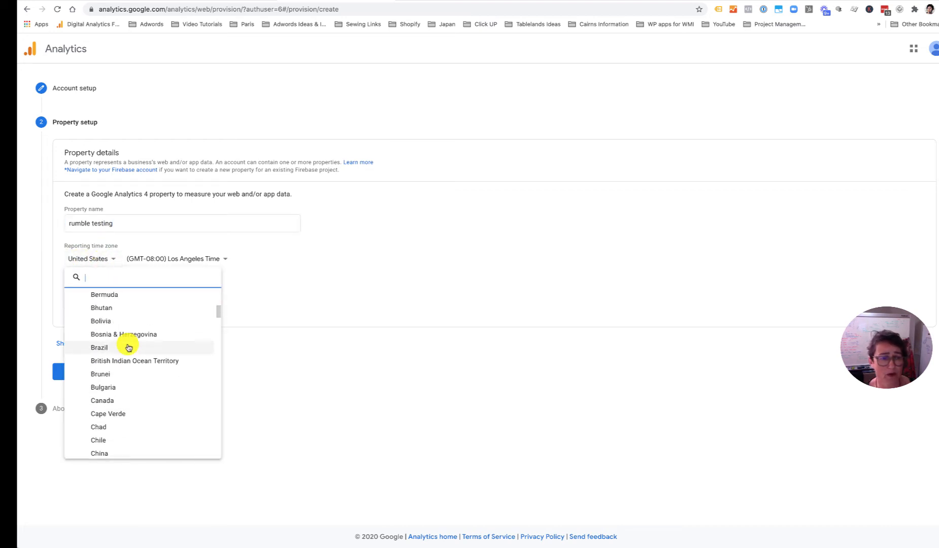
pyautogui.scroll(4, 128, 347)
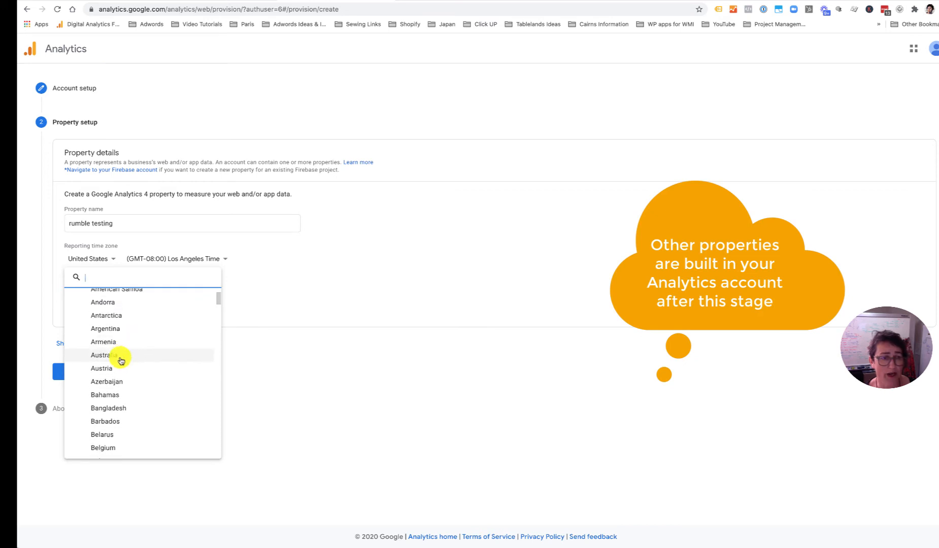
pyautogui.click(121, 359)
pyautogui.click(149, 260)
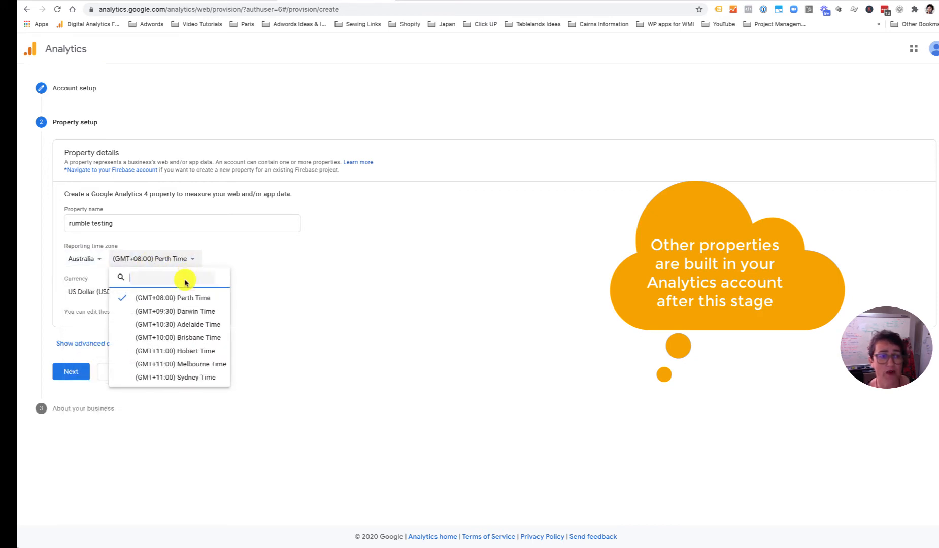
pyautogui.click(185, 337)
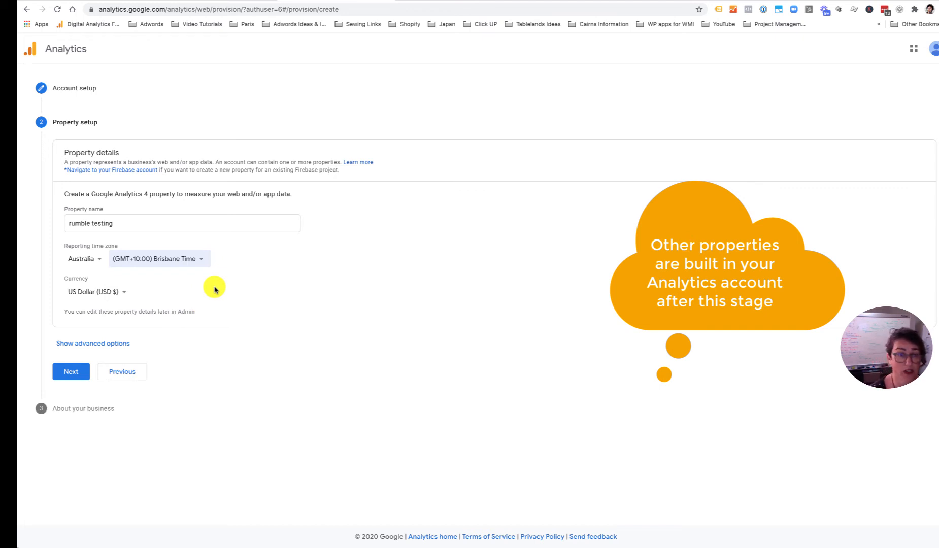
pyautogui.click(105, 292)
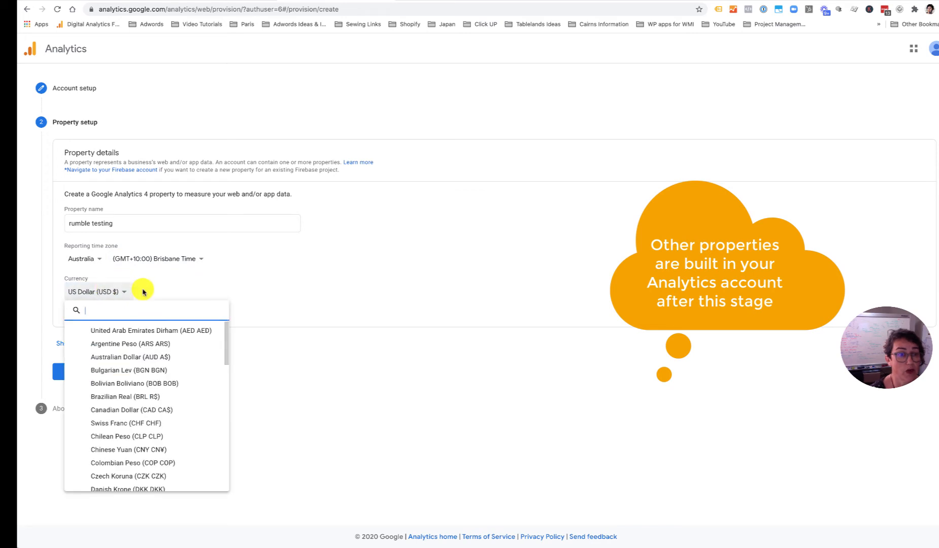
pyautogui.click(124, 357)
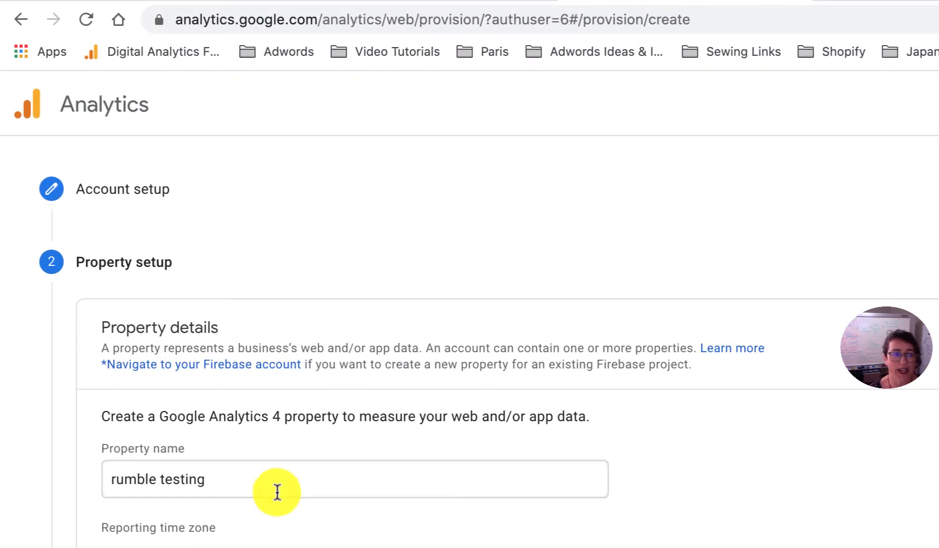
# - Expand the advanced options so both GA4 and Universal Analytics properties are created
pyautogui.moveTo(339, 417); pyautogui.dragTo(163, 418)
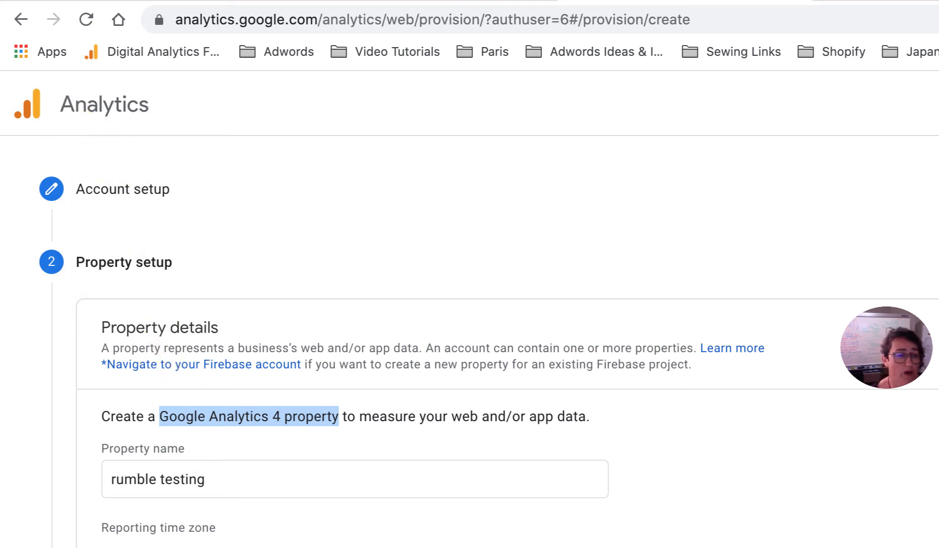
pyautogui.click(175, 386)
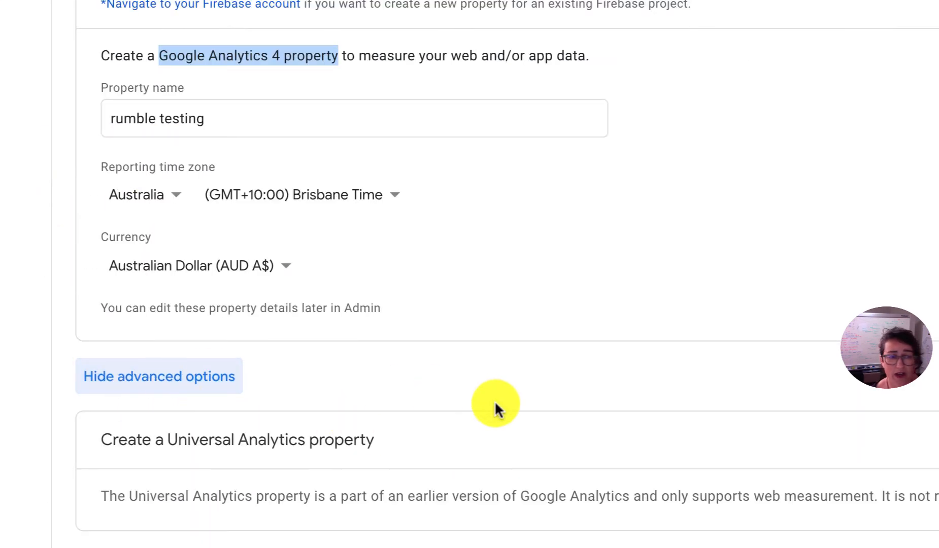
pyautogui.click(178, 381)
pyautogui.click(178, 381)
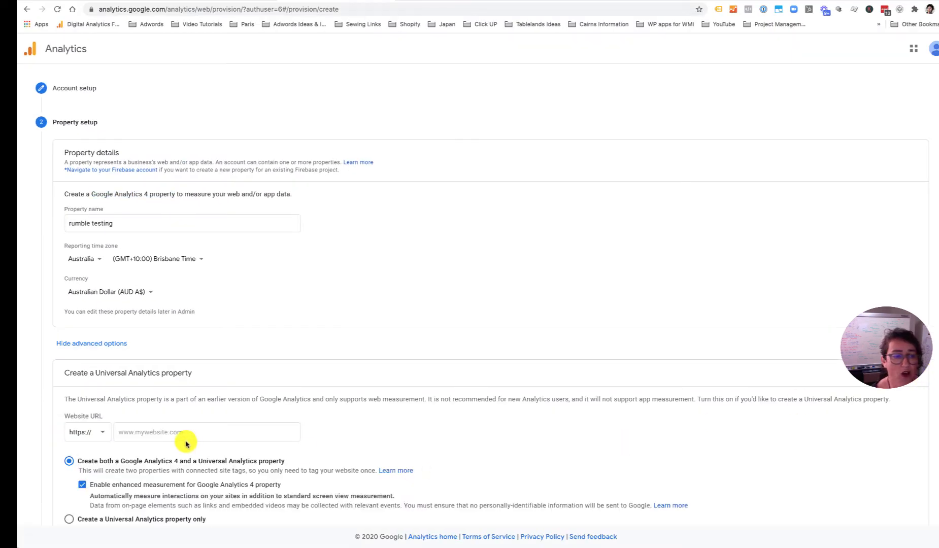
# - Enter testing.rumblemedia.com.au as the website URL and continue to About your business
pyautogui.click(135, 433)
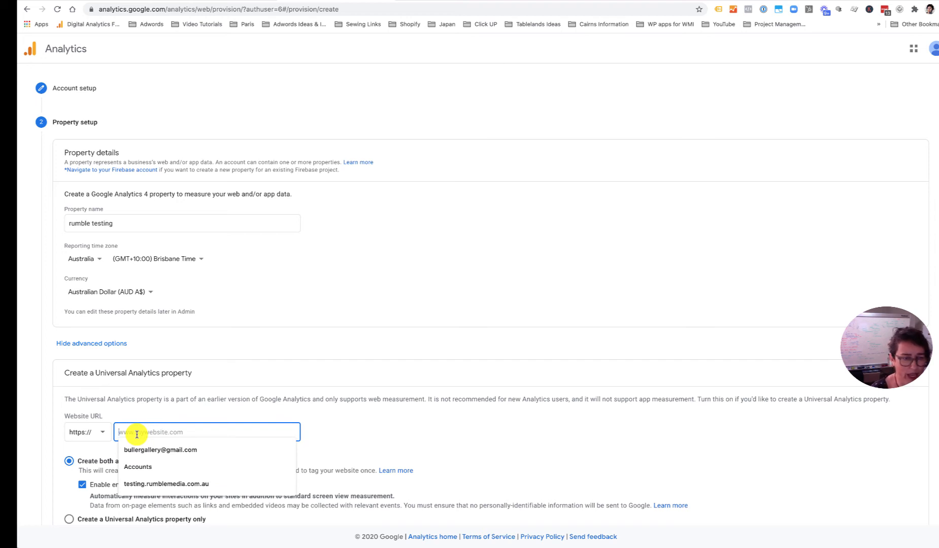
pyautogui.write('ww')
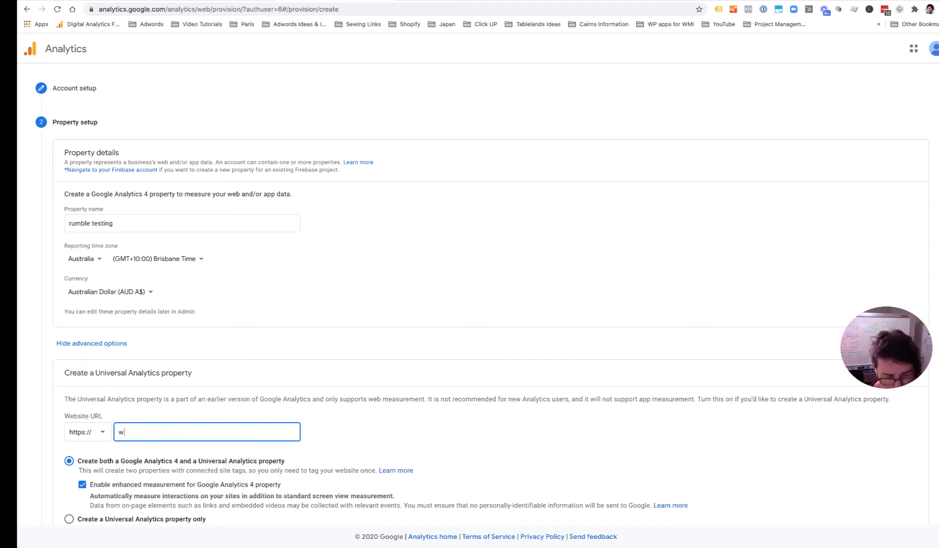
pyautogui.press('BackSpace')
pyautogui.press('BackSpace')
pyautogui.write('test')
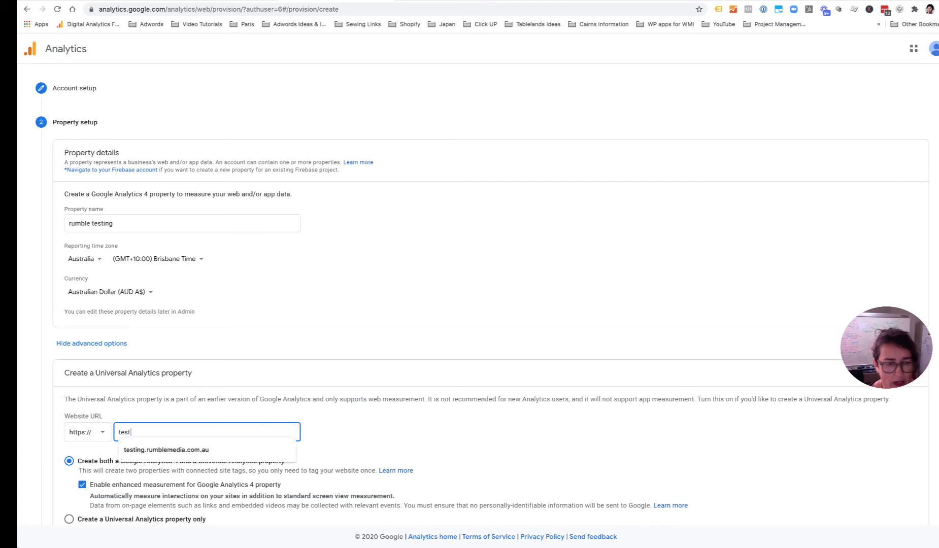
pyautogui.click(165, 450)
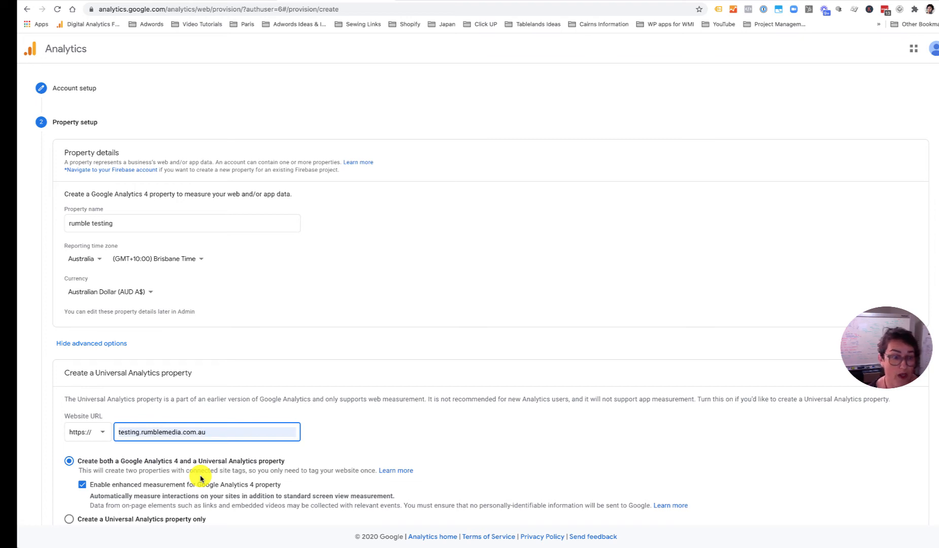
pyautogui.scroll(-3, 201, 478)
pyautogui.click(70, 473)
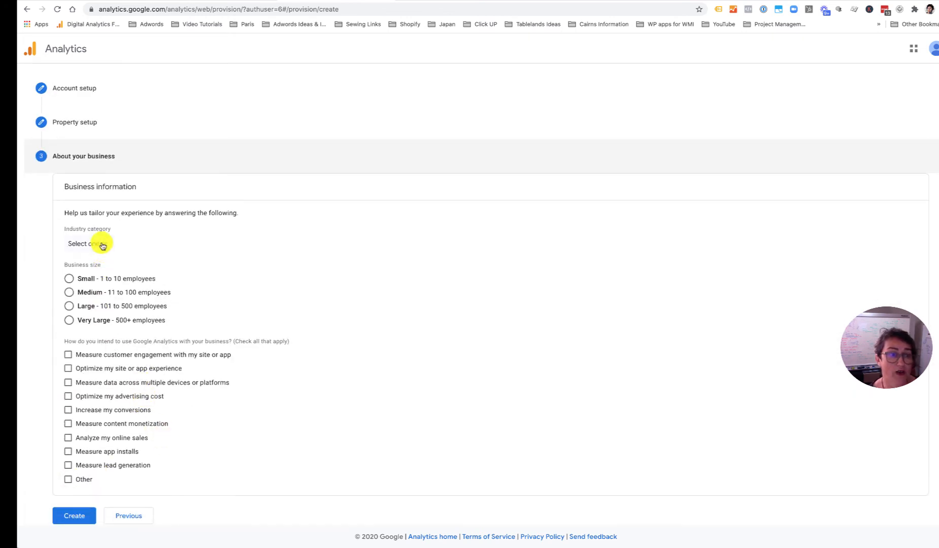
# - Set the industry category to Business & Industrial and the business size to Small
pyautogui.click(103, 246)
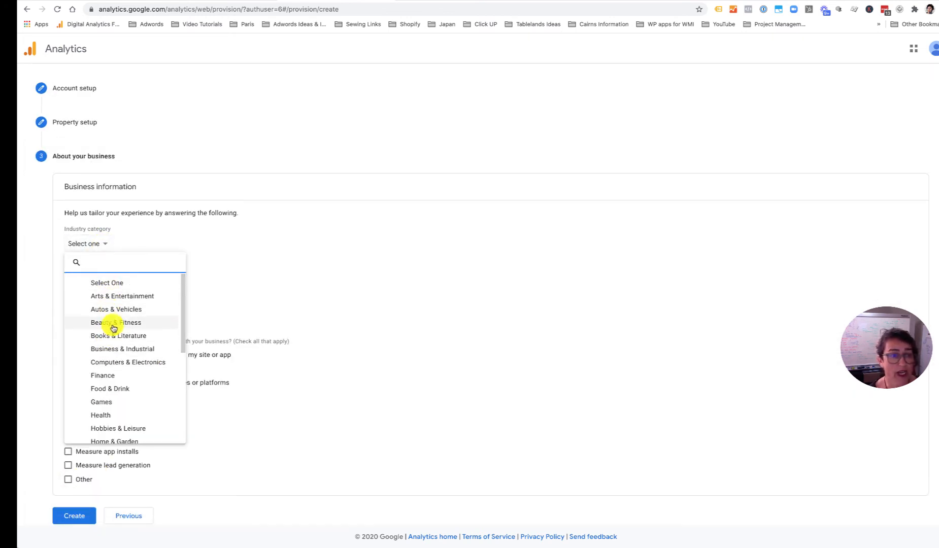
pyautogui.click(116, 349)
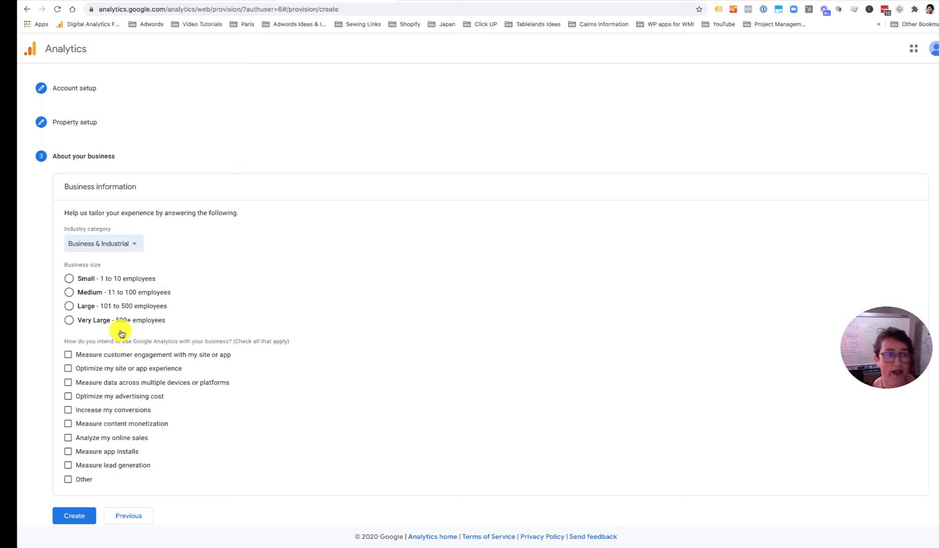
pyautogui.click(69, 279)
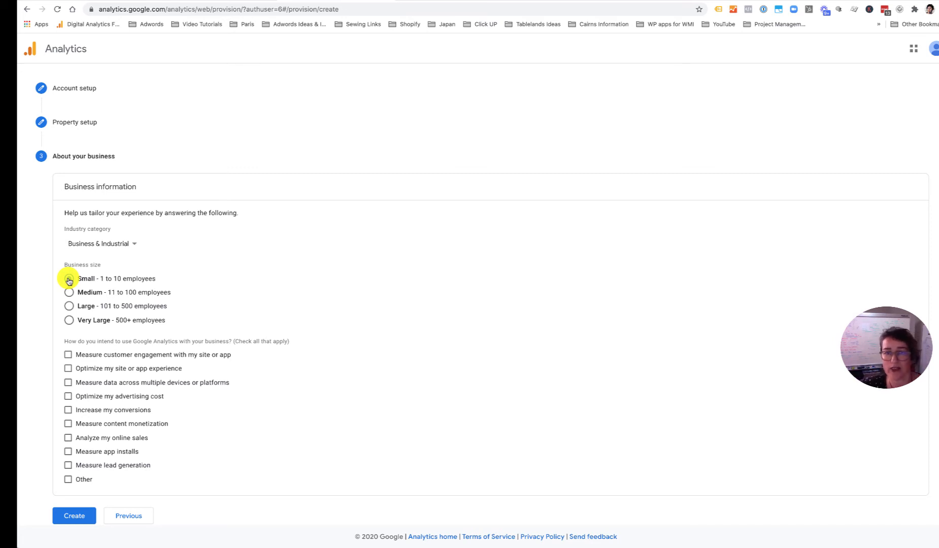
pyautogui.click(69, 279)
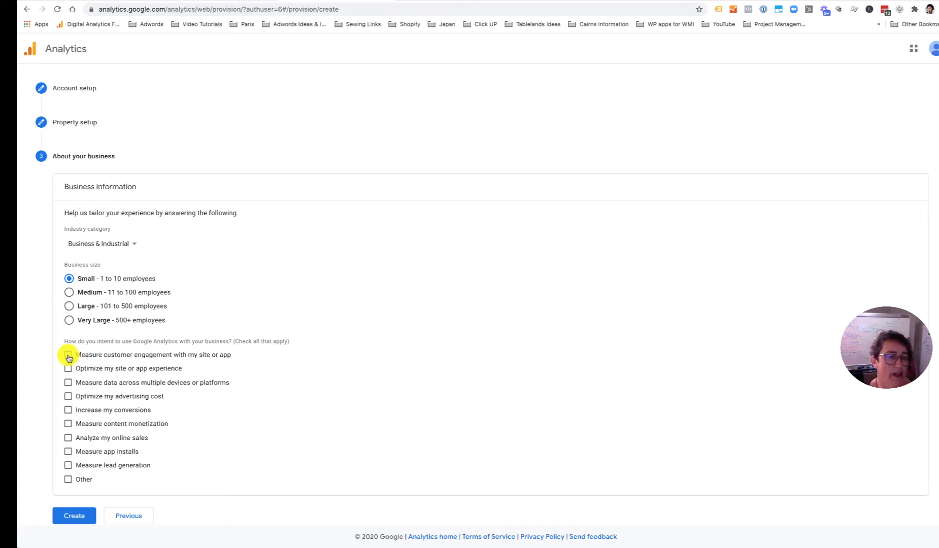
# - Tick eight usage goals, from customer engagement to lead generation, and create the account
pyautogui.click(69, 355)
pyautogui.click(68, 369)
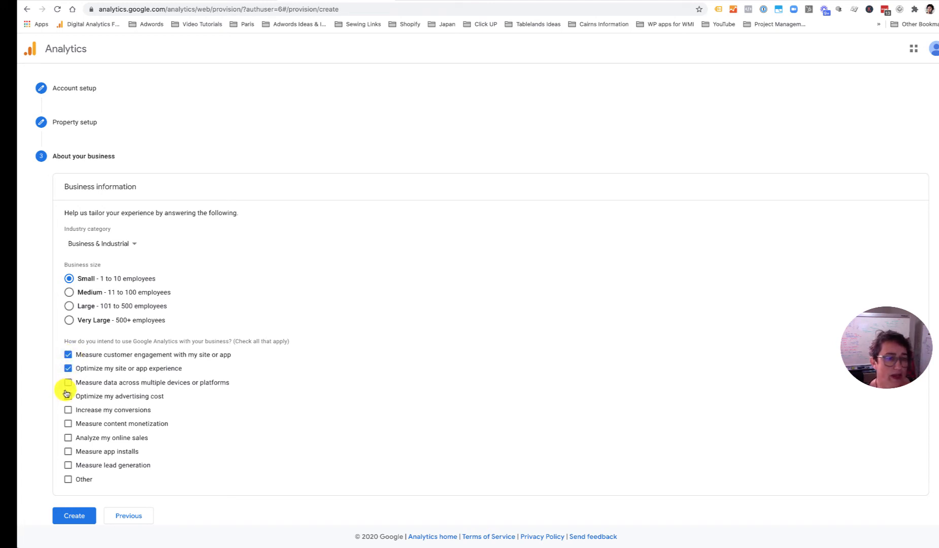
pyautogui.click(68, 382)
pyautogui.click(68, 396)
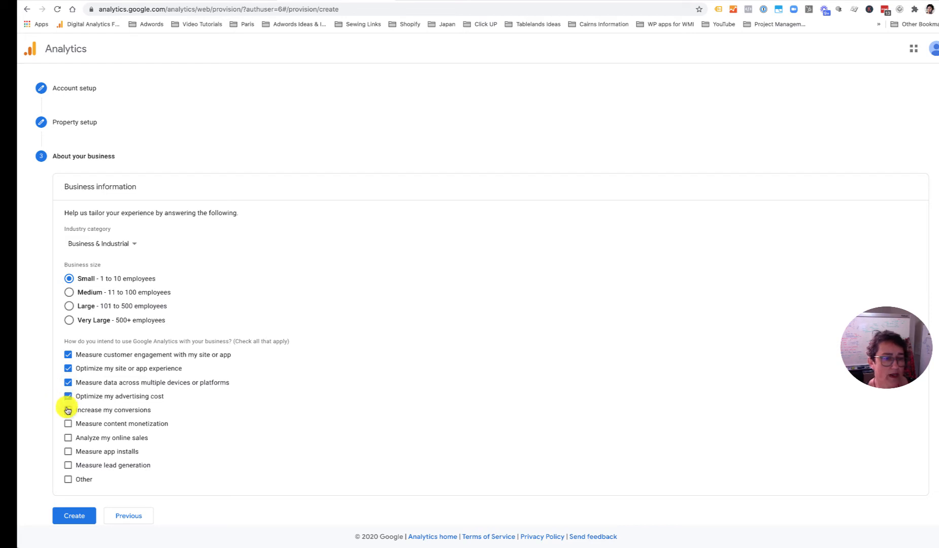
pyautogui.click(68, 410)
pyautogui.click(68, 424)
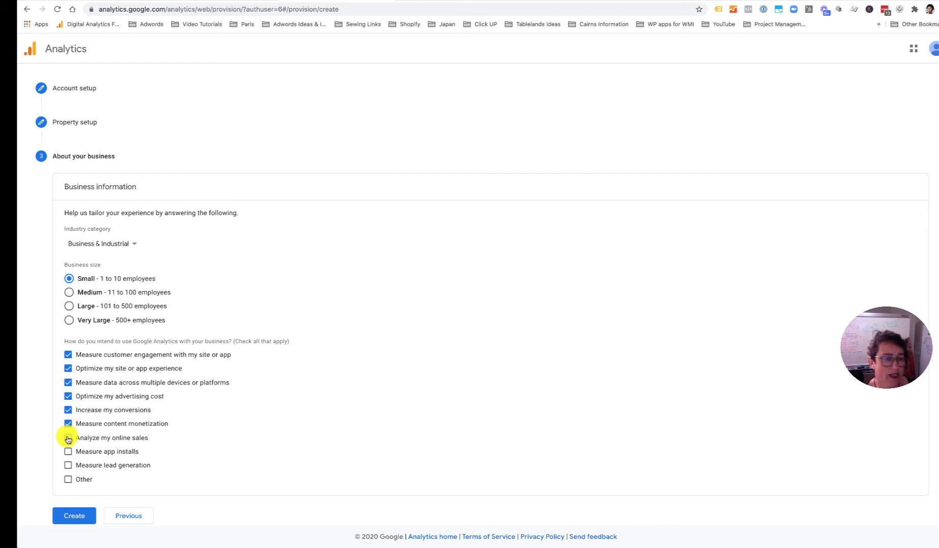
pyautogui.click(68, 438)
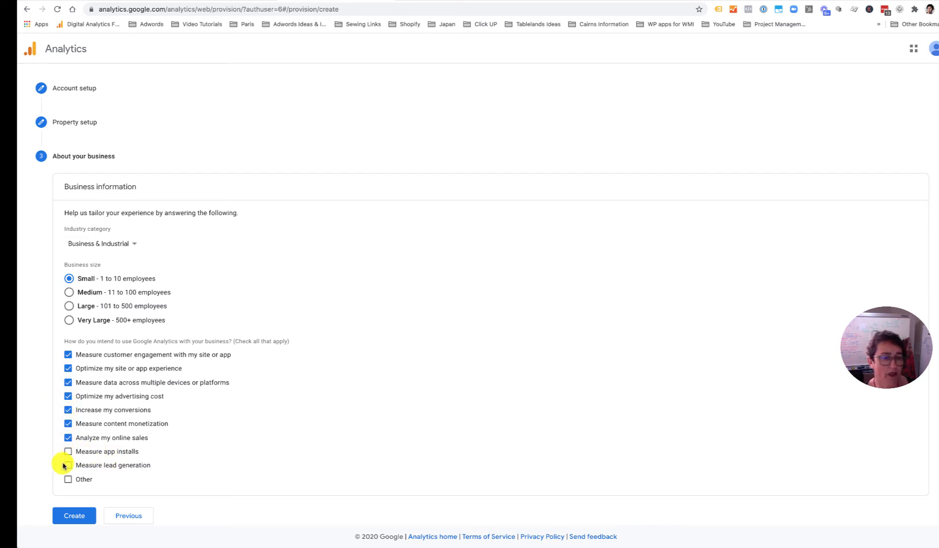
pyautogui.click(68, 466)
pyautogui.click(82, 515)
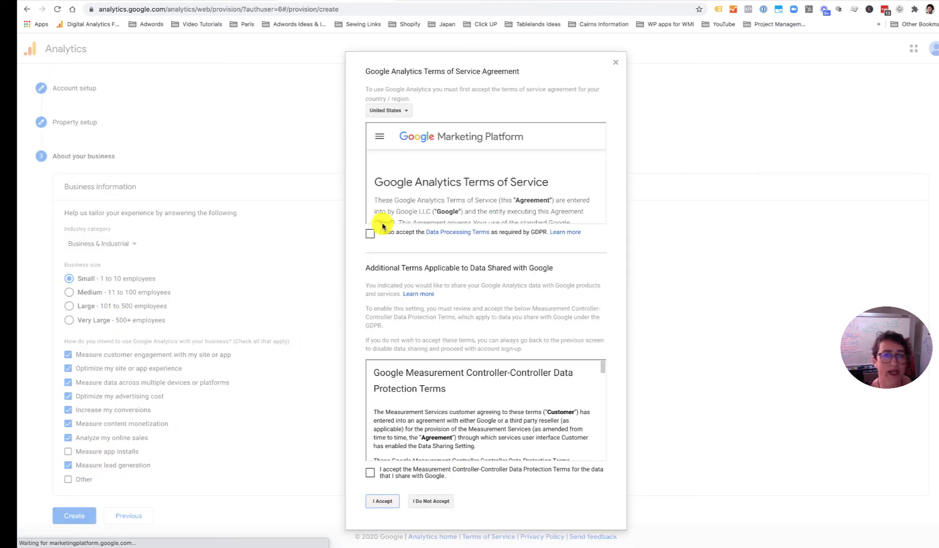
# - Accept the terms of service for Australia, including the GDPR Data Processing Terms
pyautogui.click(403, 110)
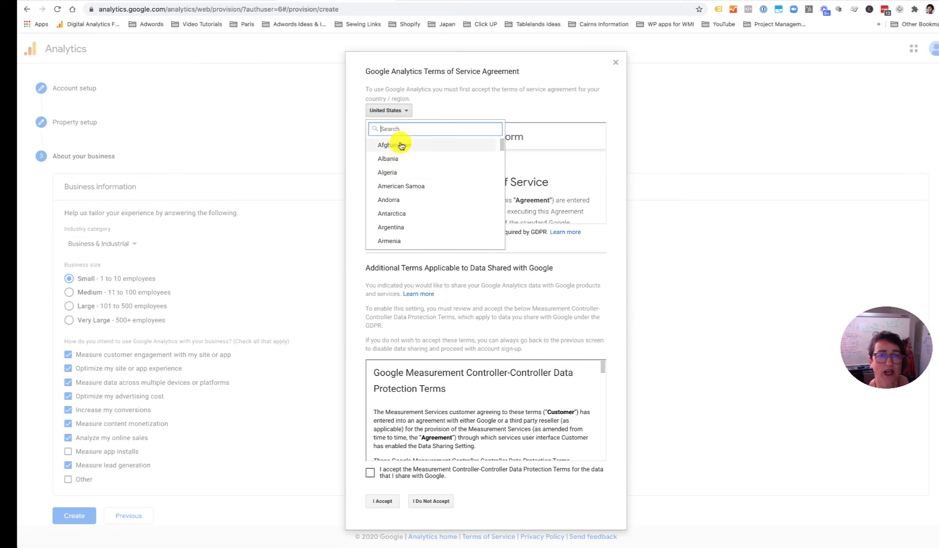
pyautogui.scroll(-1, 401, 214)
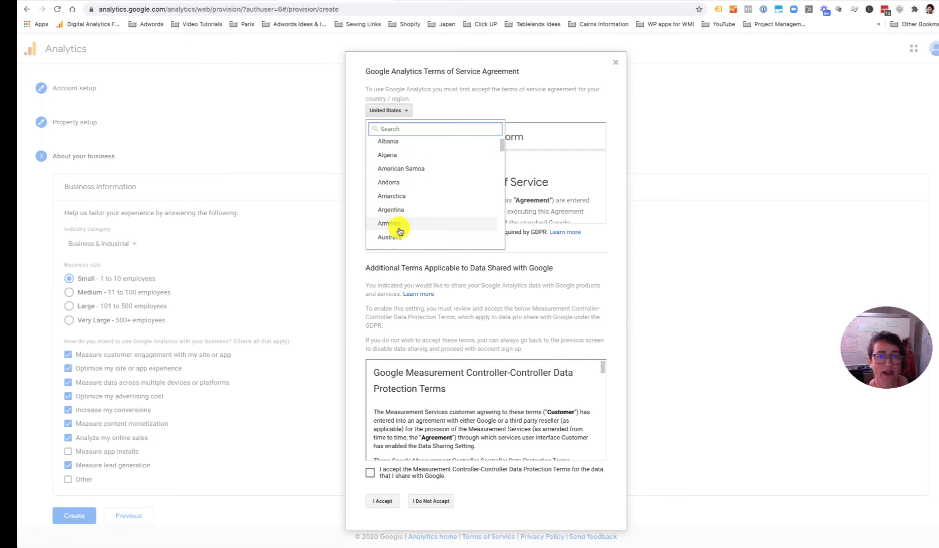
pyautogui.scroll(2, 400, 223)
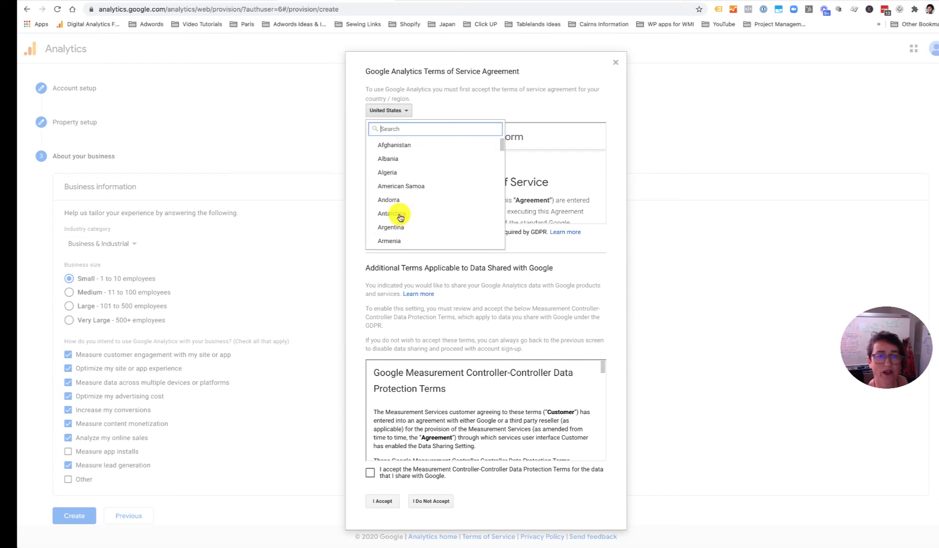
pyautogui.scroll(-3, 401, 218)
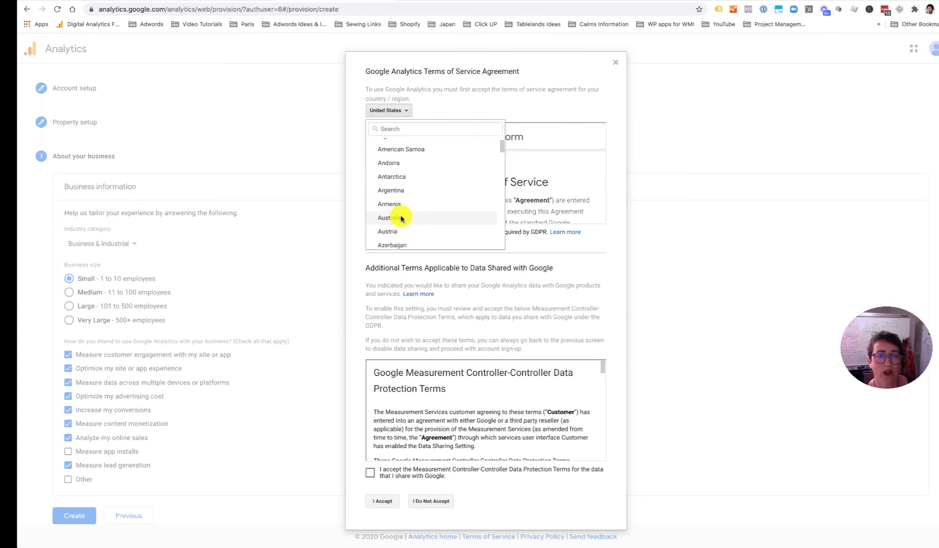
pyautogui.click(400, 218)
pyautogui.click(371, 233)
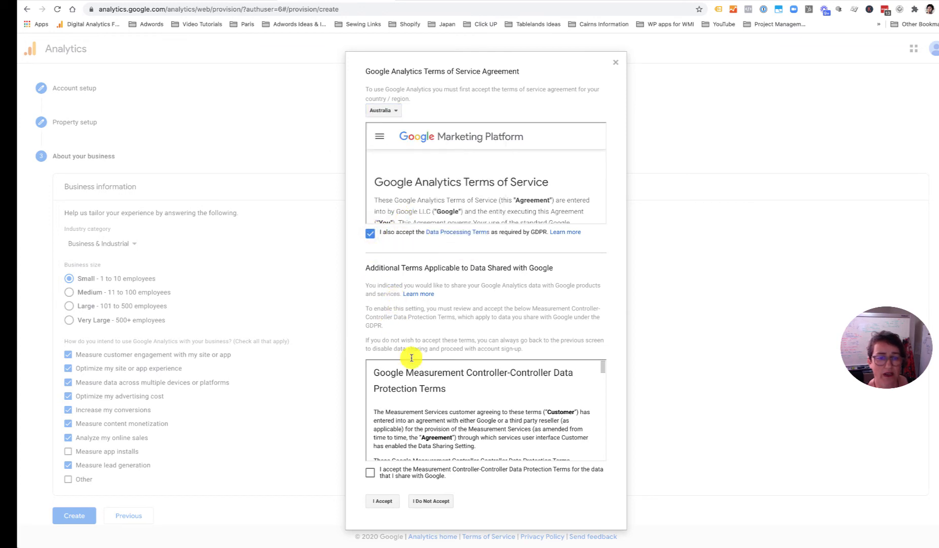
pyautogui.click(380, 500)
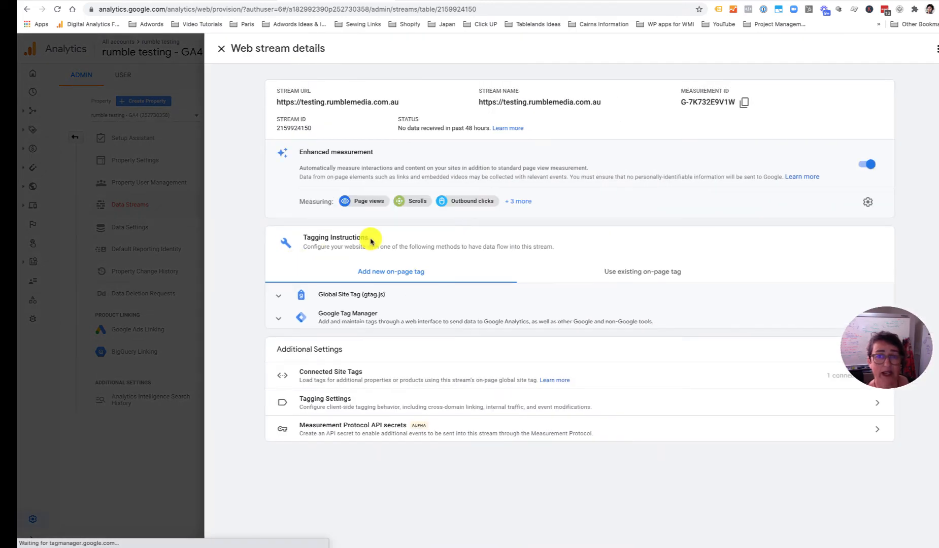
# - Close the stream panel, save Performance Suggestions and Updates email opt-in, and dismiss the Measurement ID tip
pyautogui.click(222, 48)
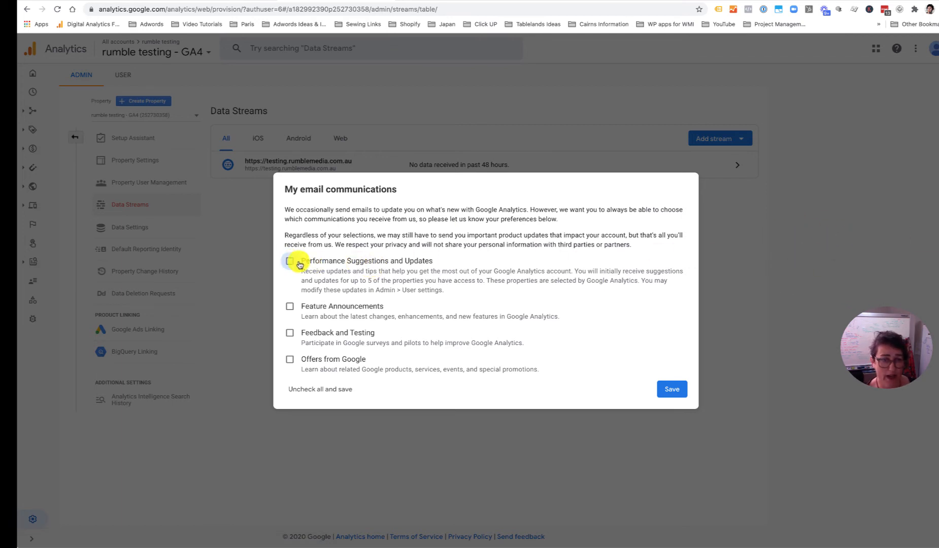
pyautogui.click(298, 263)
pyautogui.click(671, 389)
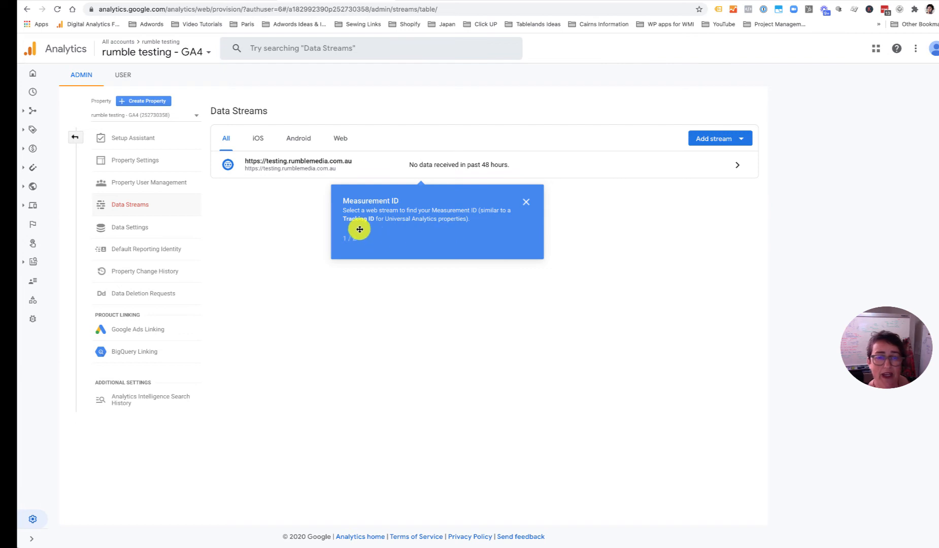
pyautogui.click(527, 205)
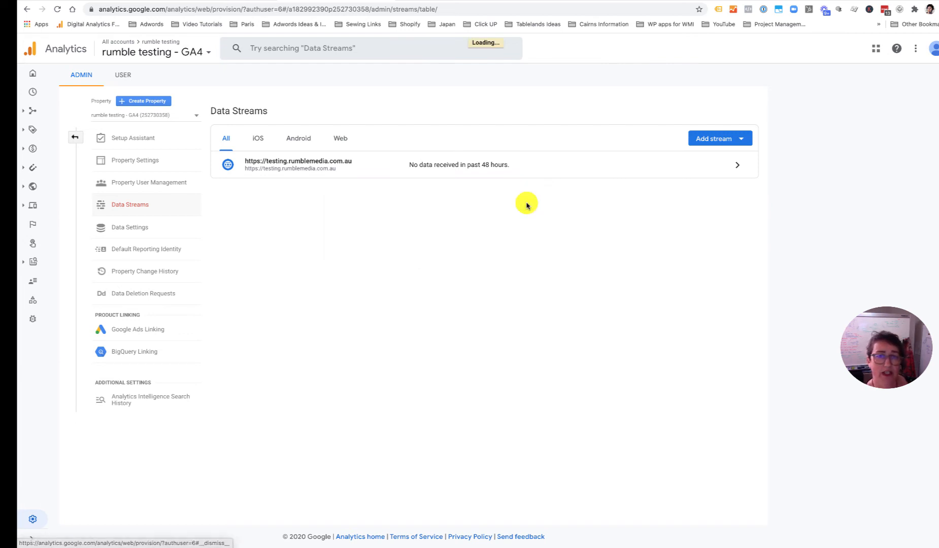
# - Open the testing.rumblemedia.com.au stream details and list all enhanced measurement events, including Site search
pyautogui.click(733, 170)
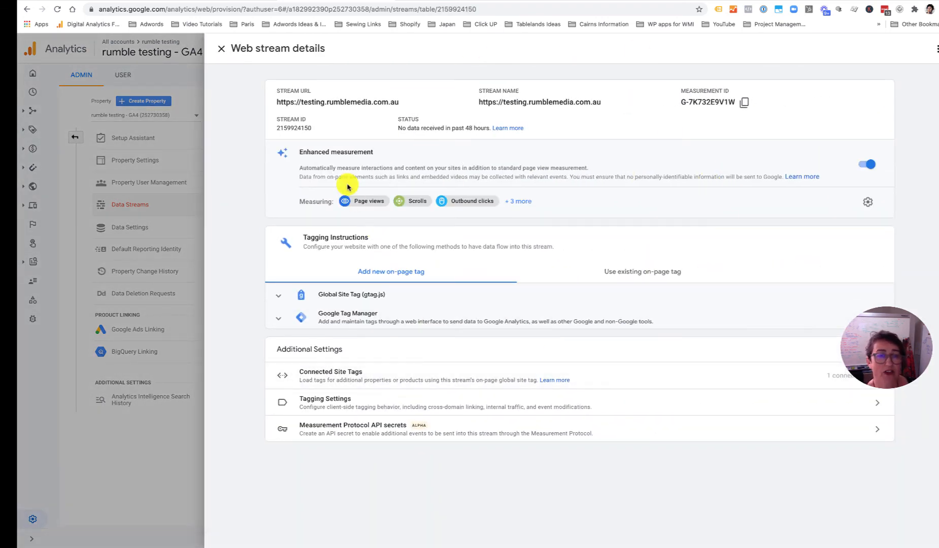
pyautogui.moveTo(299, 153); pyautogui.dragTo(381, 157)
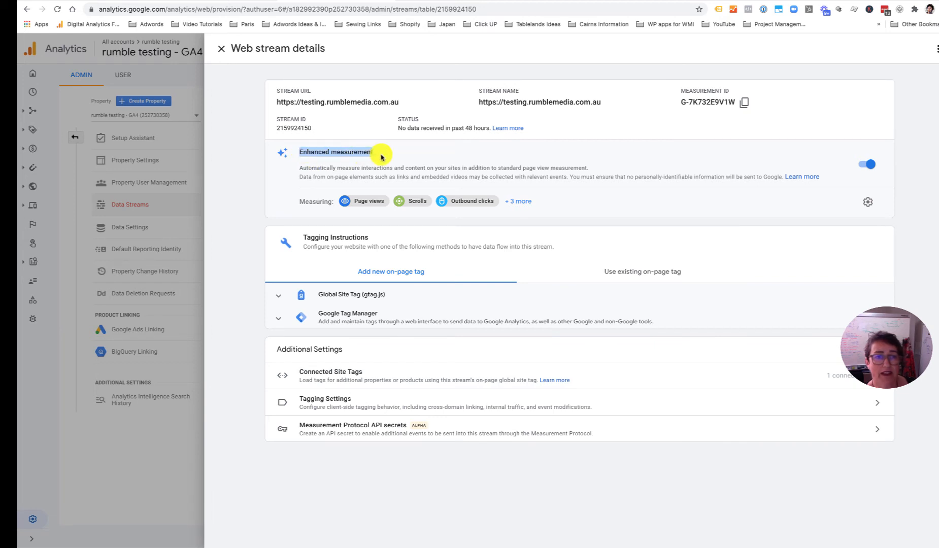
pyautogui.click(517, 201)
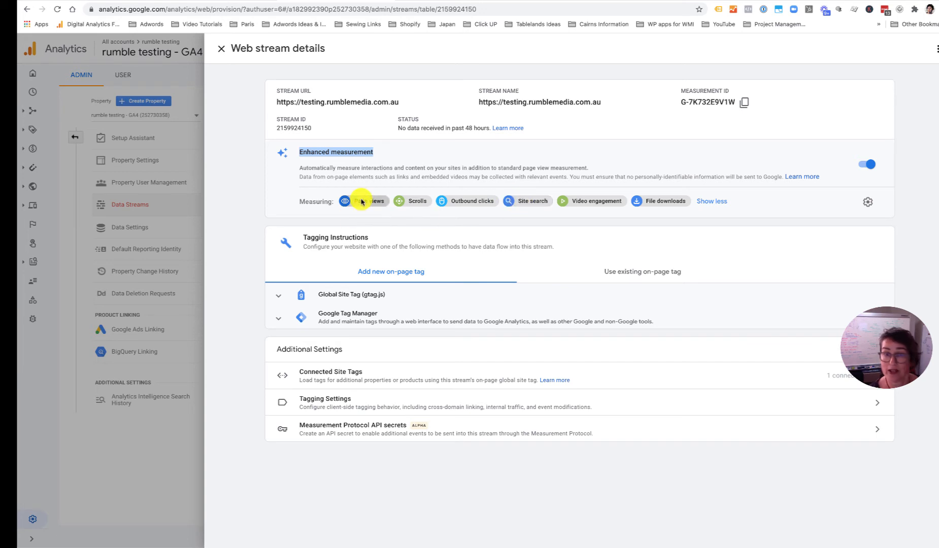
pyautogui.click(277, 319)
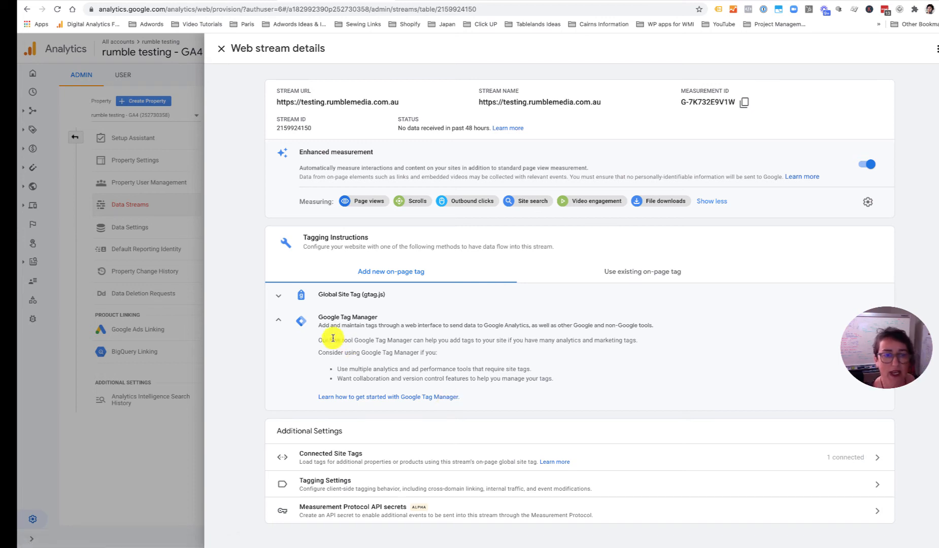
pyautogui.click(281, 321)
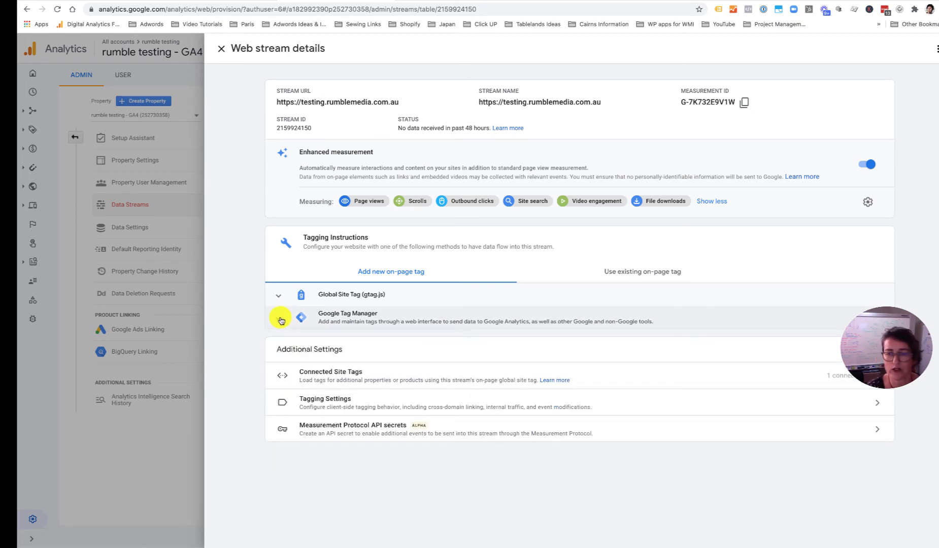
pyautogui.click(870, 386)
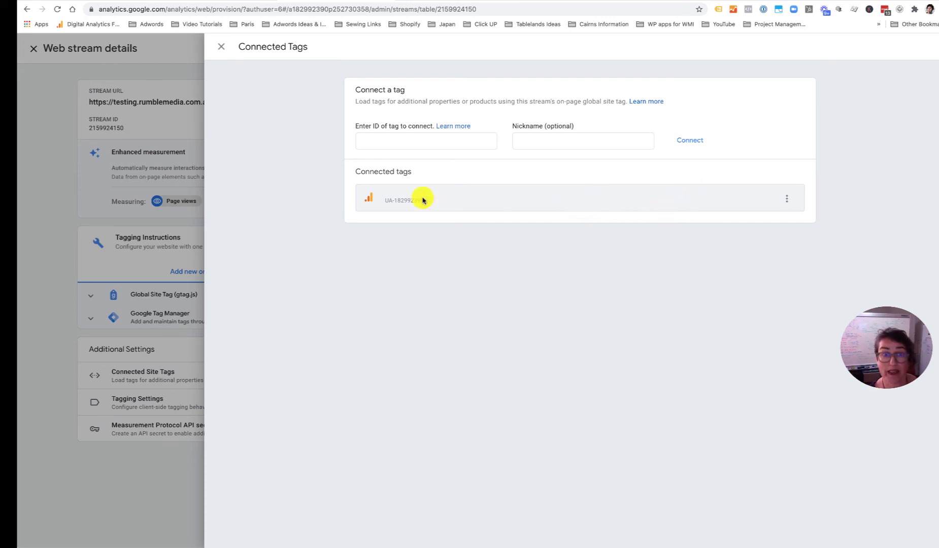
pyautogui.click(221, 46)
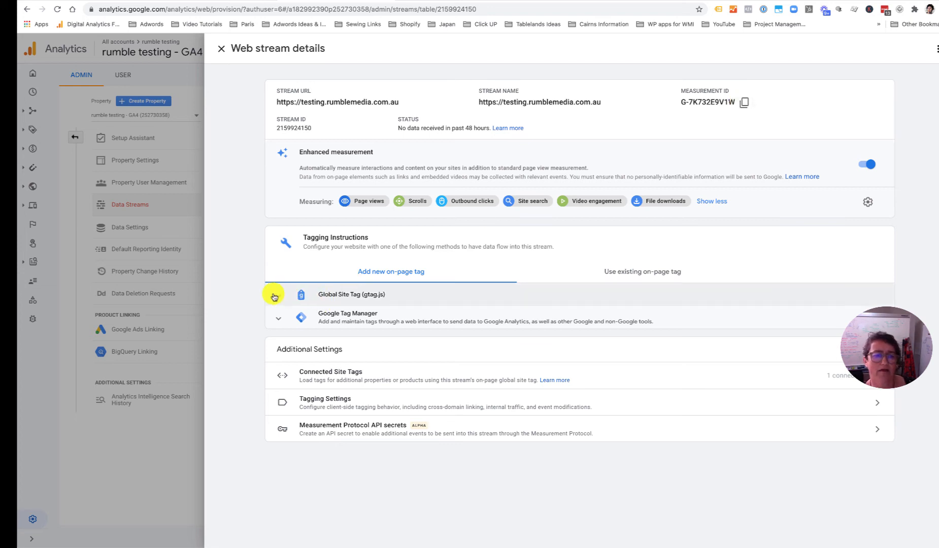
pyautogui.click(300, 296)
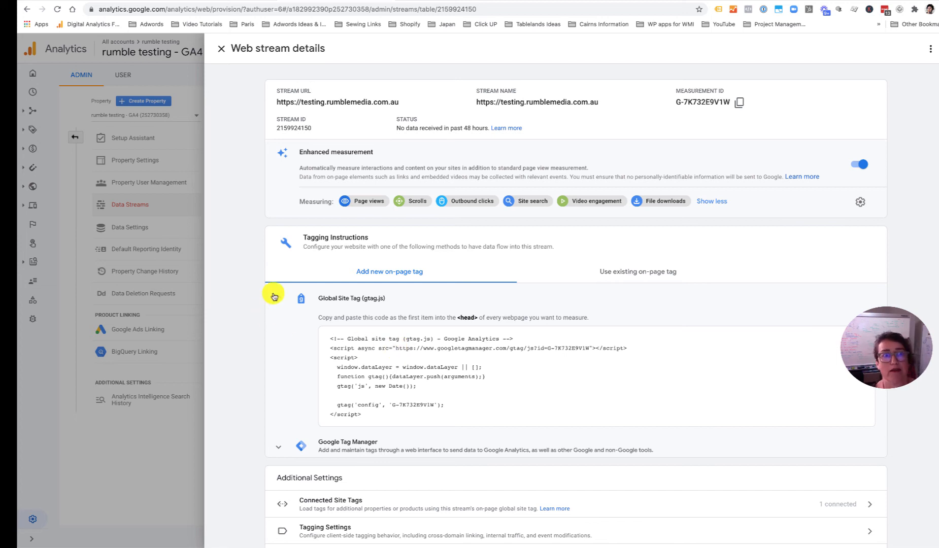
pyautogui.click(275, 298)
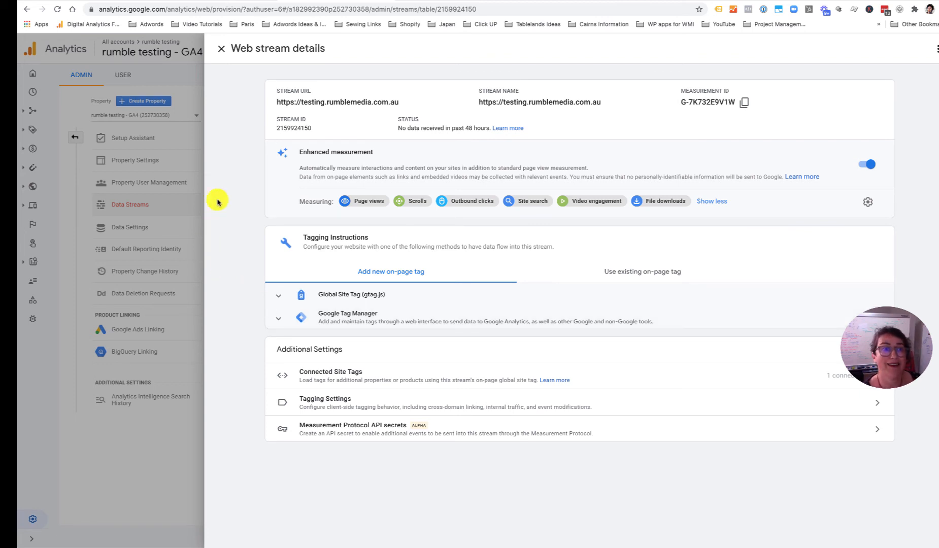
# - Close the stream details and go to the rumble testing - GA4 Home report
pyautogui.click(222, 48)
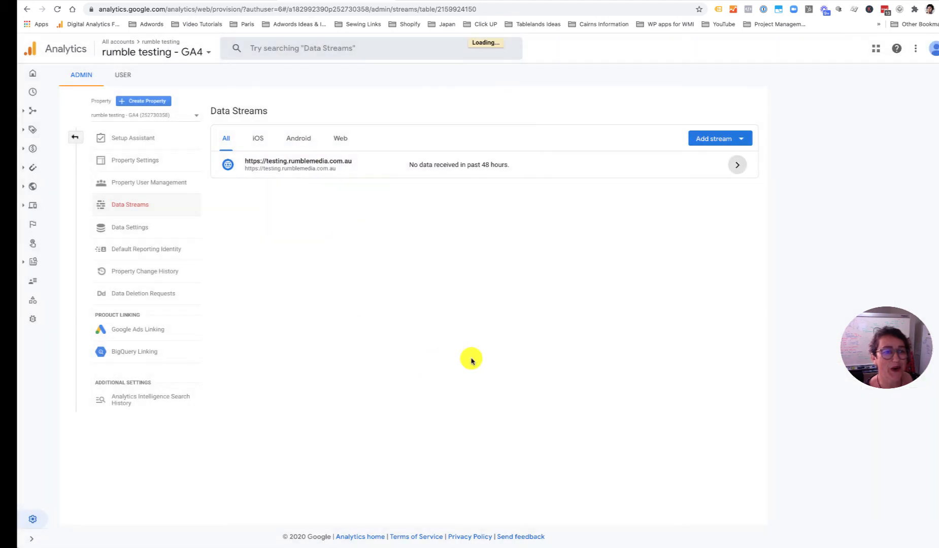
pyautogui.click(74, 136)
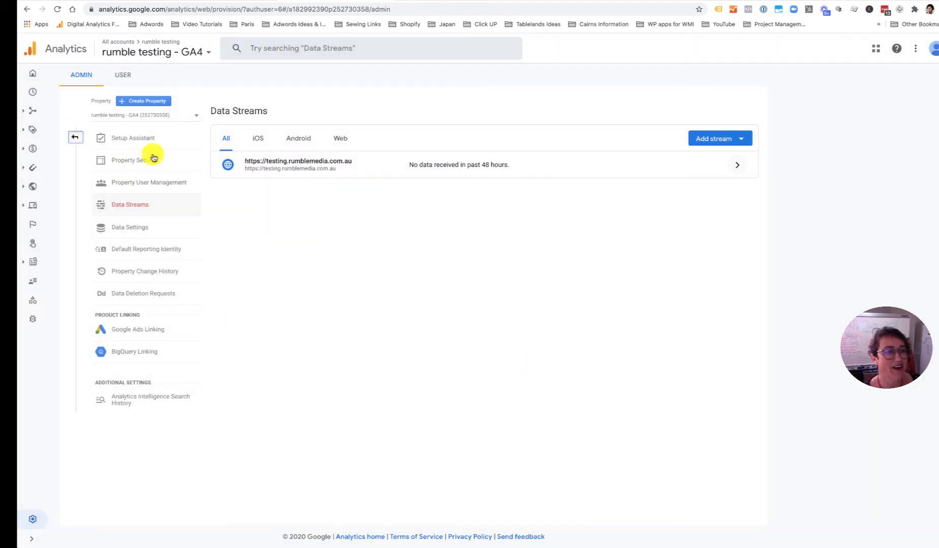
pyautogui.click(33, 74)
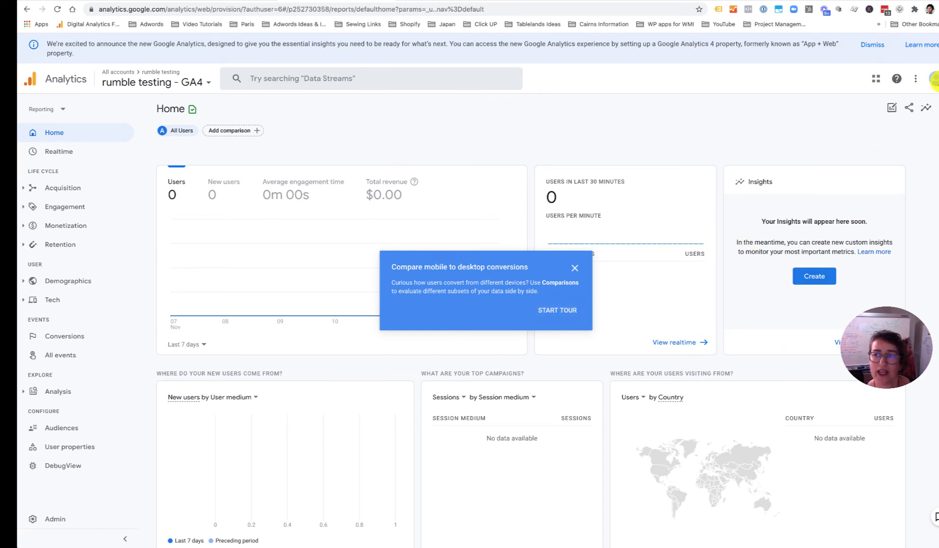
# - Dismiss the account menu and Comparisons tip, then bring up the account and property picker
pyautogui.click(933, 79)
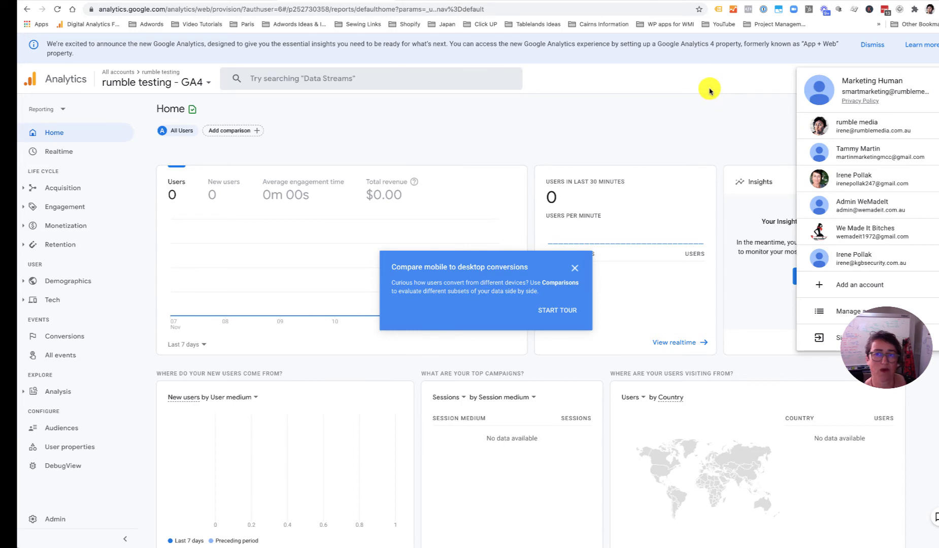
pyautogui.click(760, 99)
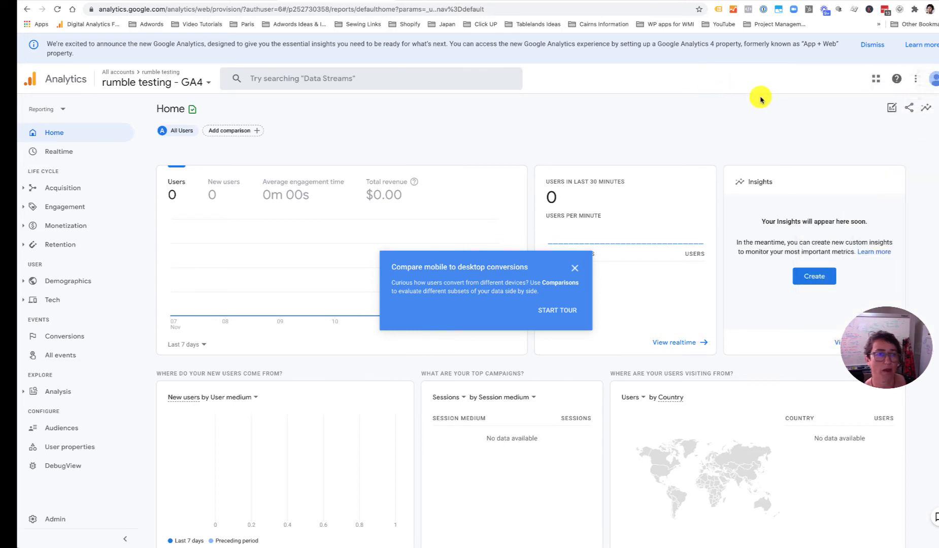
pyautogui.click(576, 273)
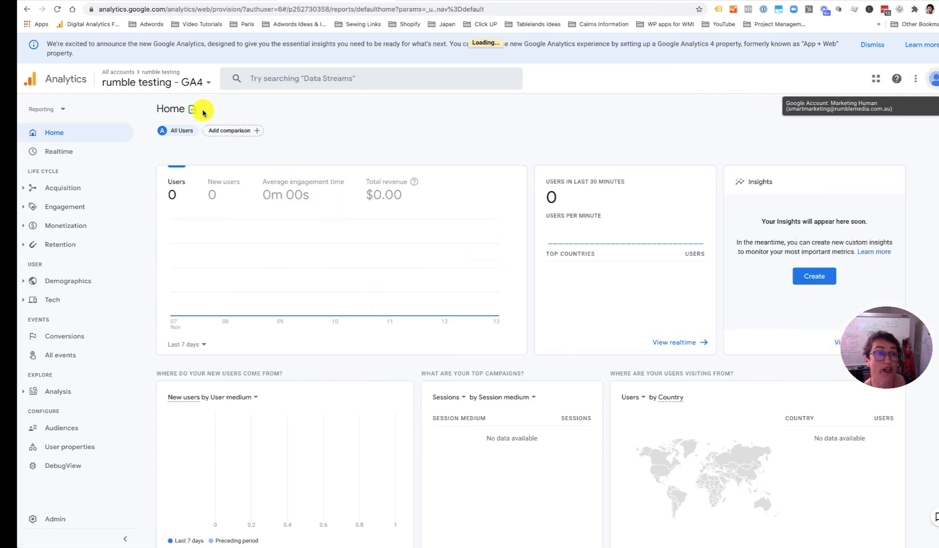
pyautogui.click(198, 83)
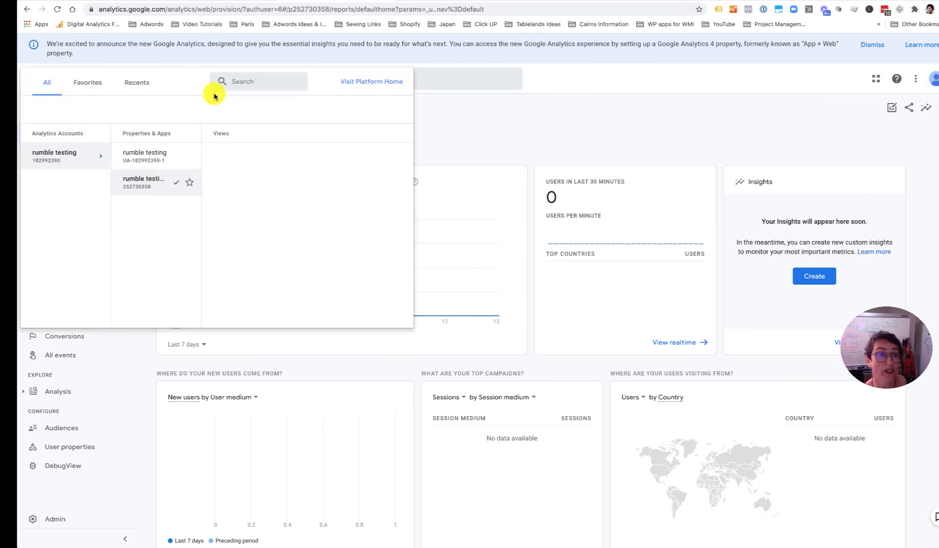
# - Pick the rumble testing UA property's All Web Site Data view, dismiss the app promo, open Admin
pyautogui.click(173, 161)
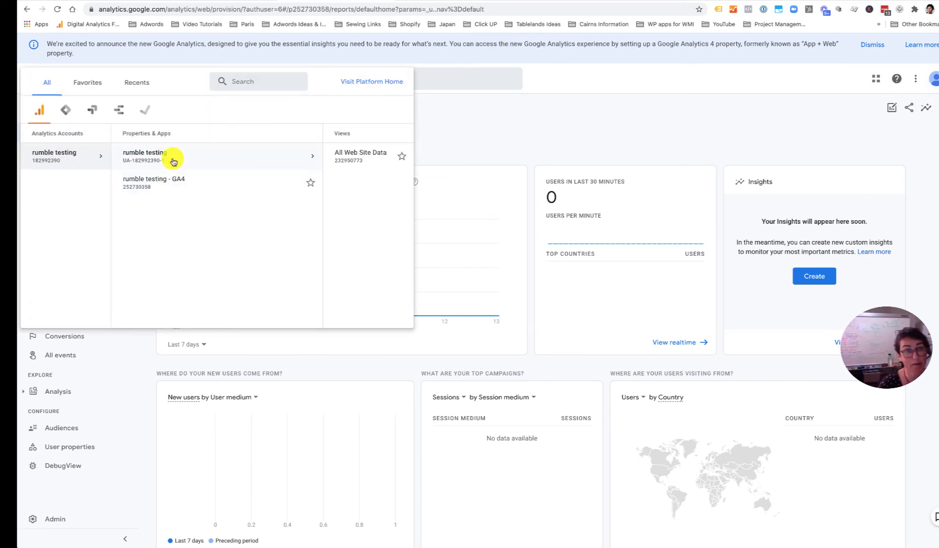
pyautogui.click(256, 157)
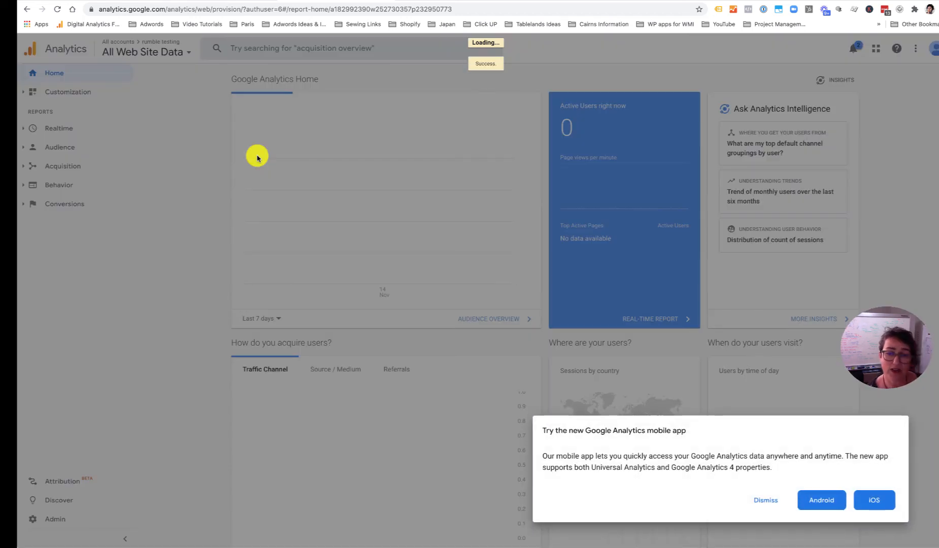
pyautogui.click(765, 500)
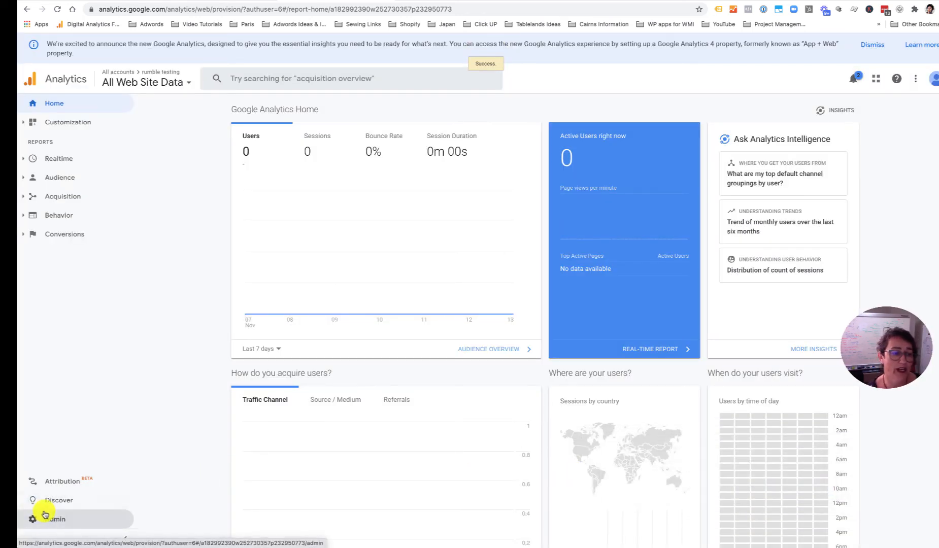
pyautogui.click(57, 525)
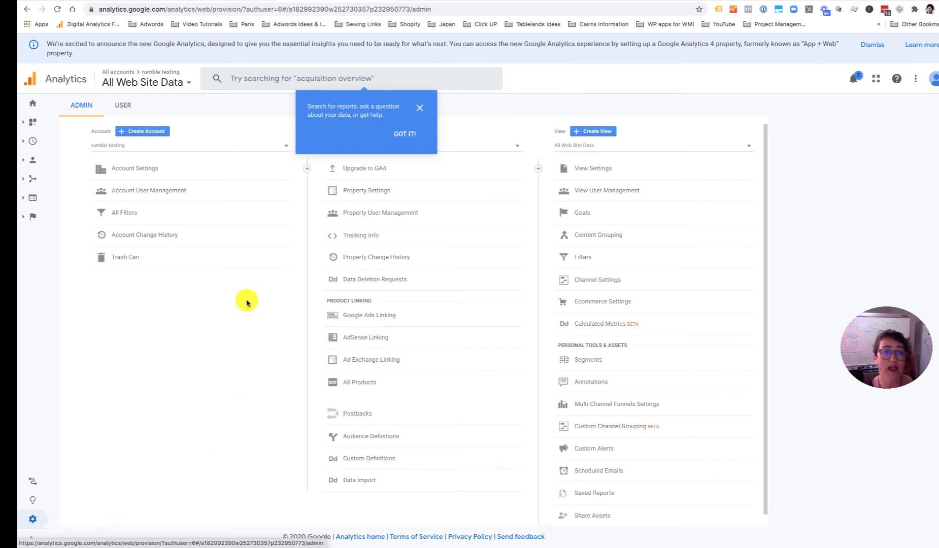
# - Dismiss the search tip and keep rumble testing and its UA property in the Admin dropdowns
pyautogui.click(419, 117)
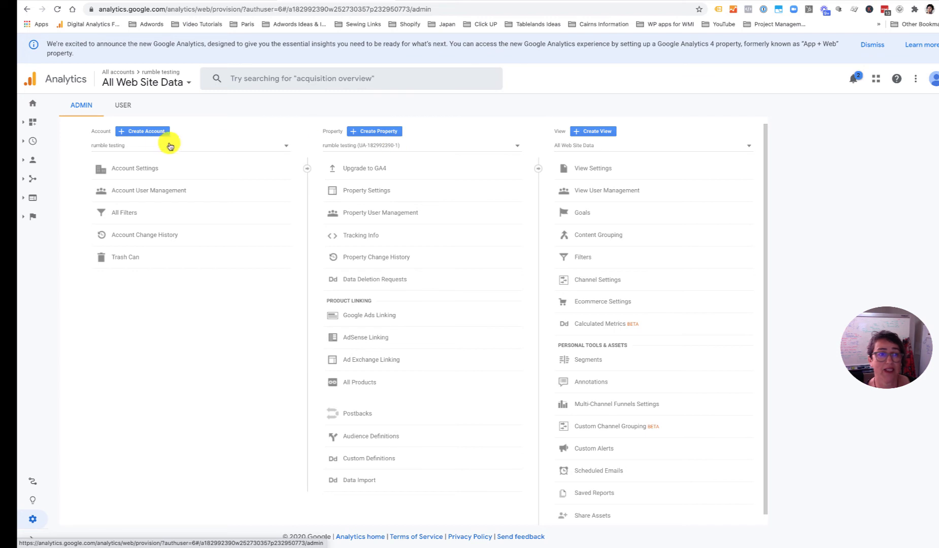
pyautogui.click(112, 146)
pyautogui.click(239, 150)
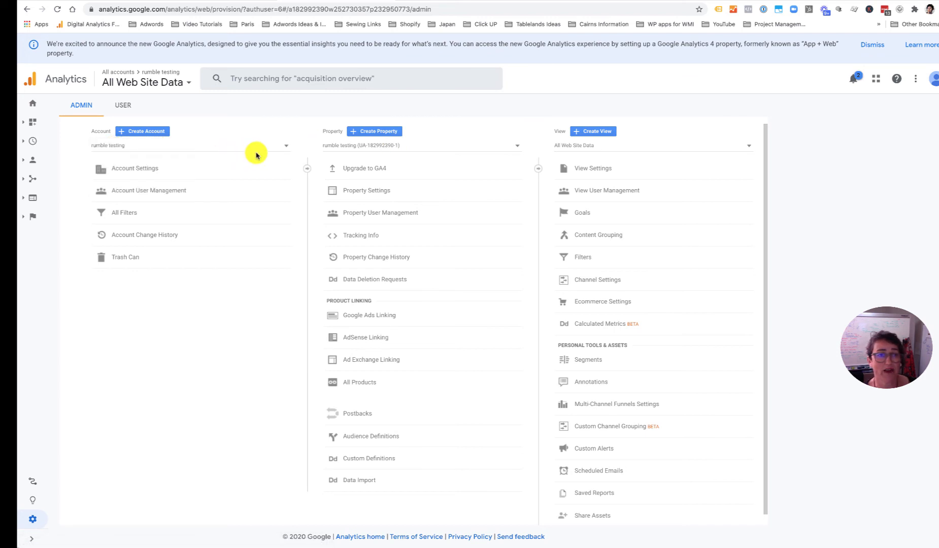
pyautogui.click(350, 148)
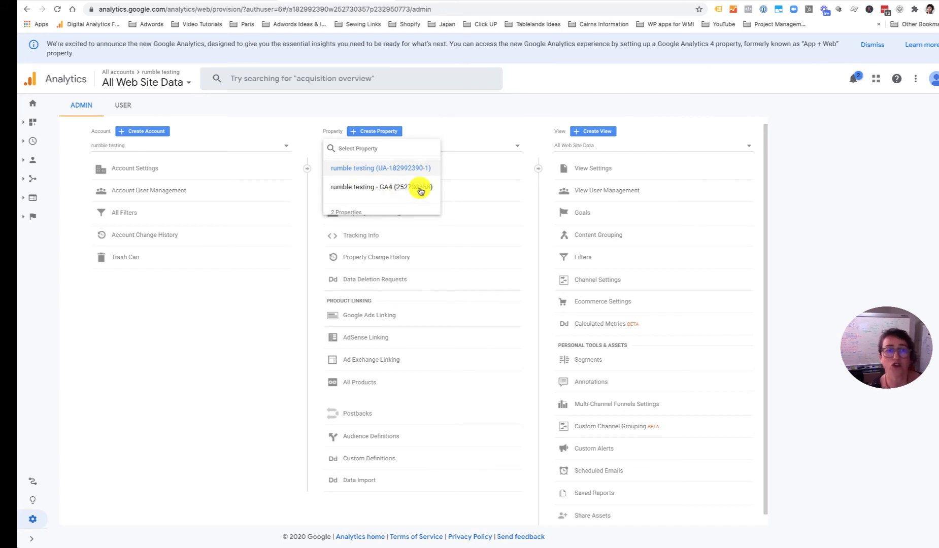
pyautogui.click(473, 121)
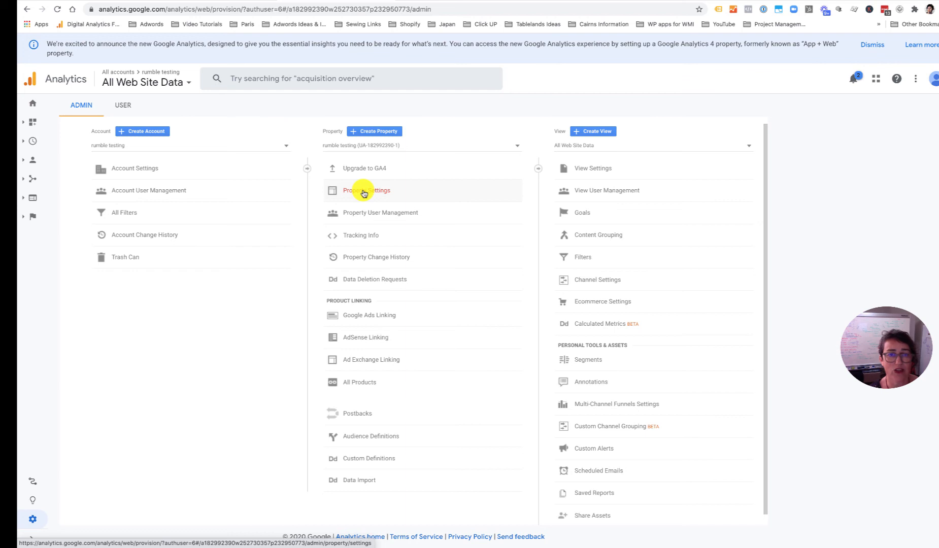
# - Open Account User Management for rumble testing and start adding a new user
pyautogui.click(153, 196)
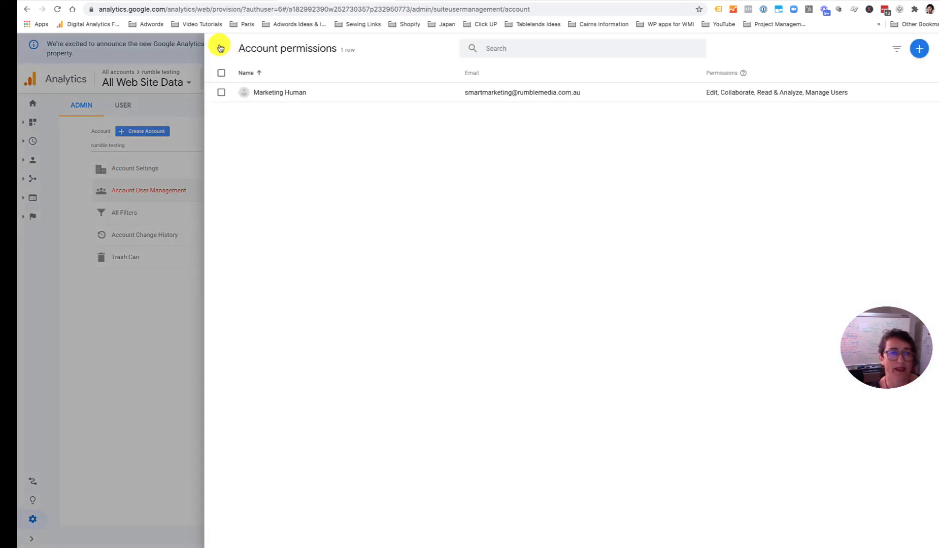
pyautogui.click(221, 48)
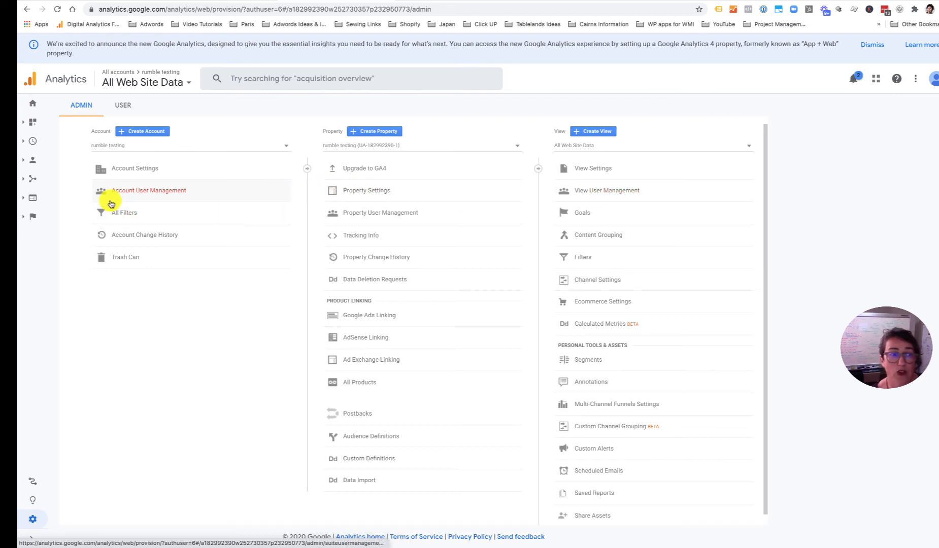
pyautogui.click(124, 191)
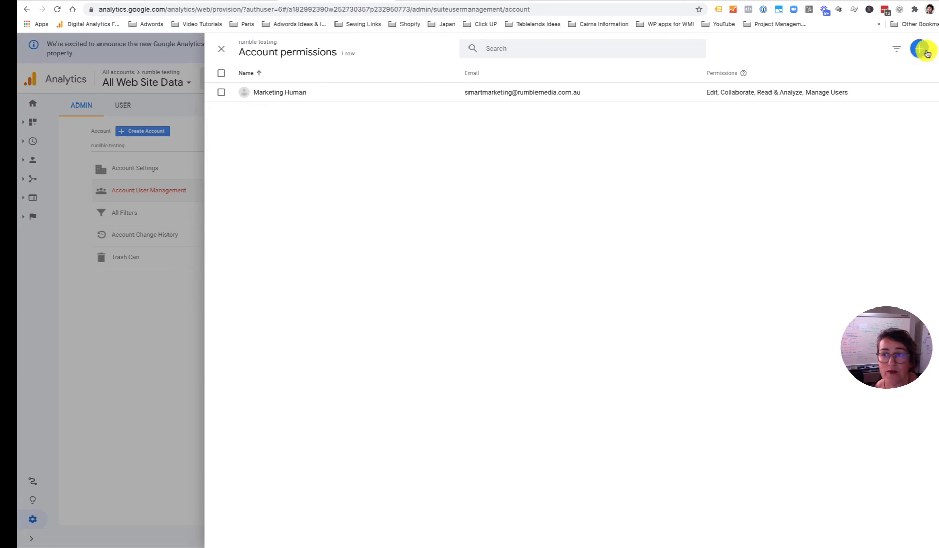
pyautogui.click(921, 49)
pyautogui.click(871, 71)
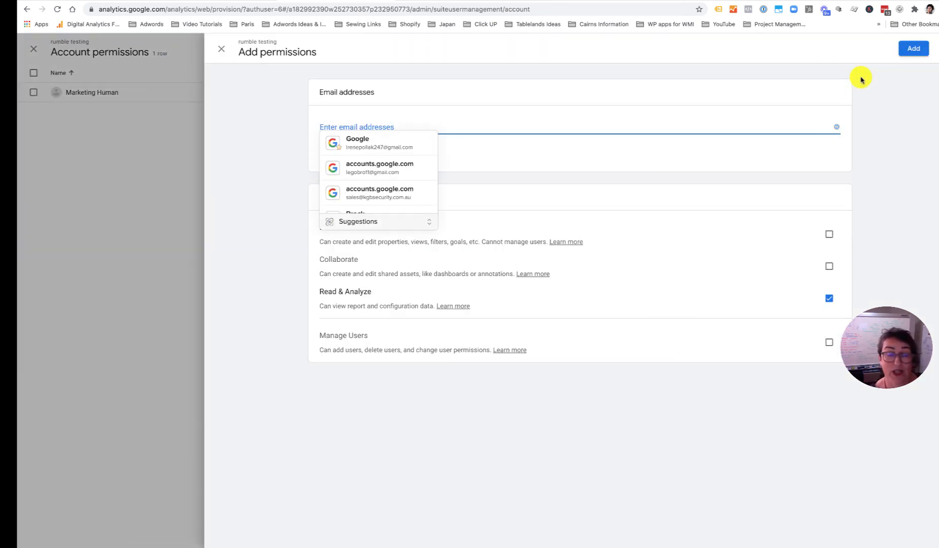
pyautogui.click(717, 202)
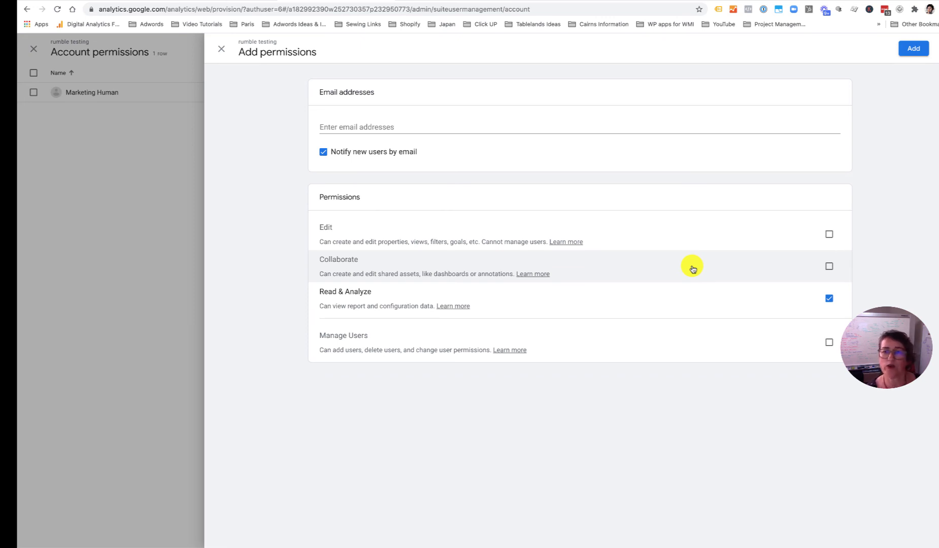
pyautogui.click(829, 234)
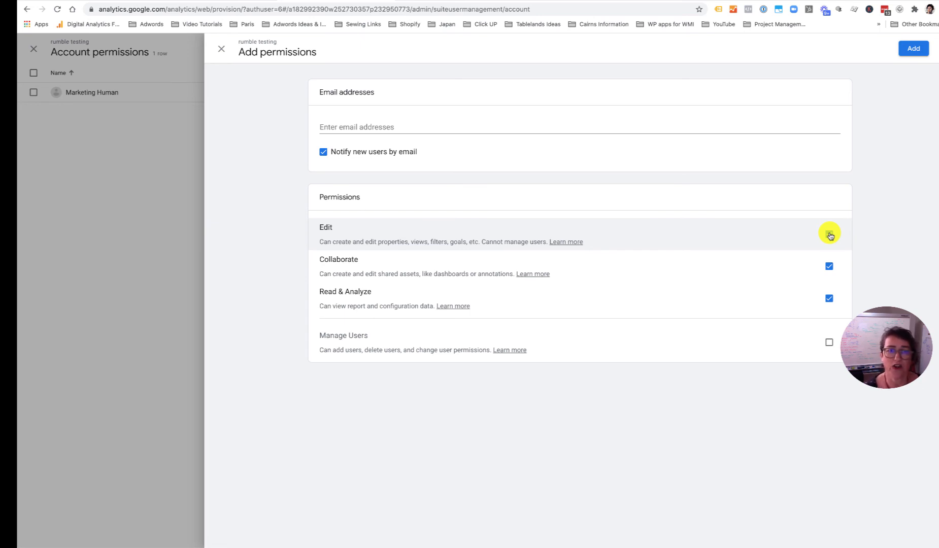
pyautogui.click(554, 125)
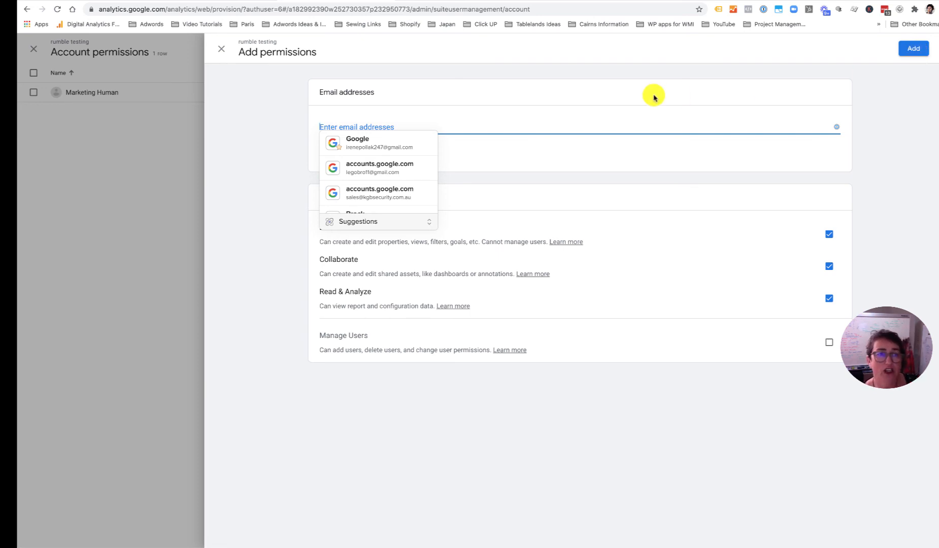
pyautogui.click(219, 55)
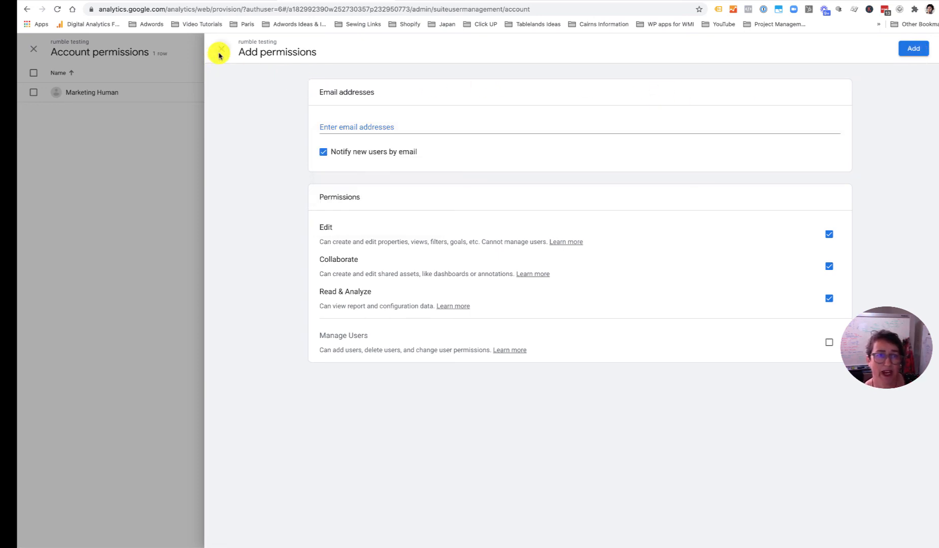
pyautogui.click(372, 319)
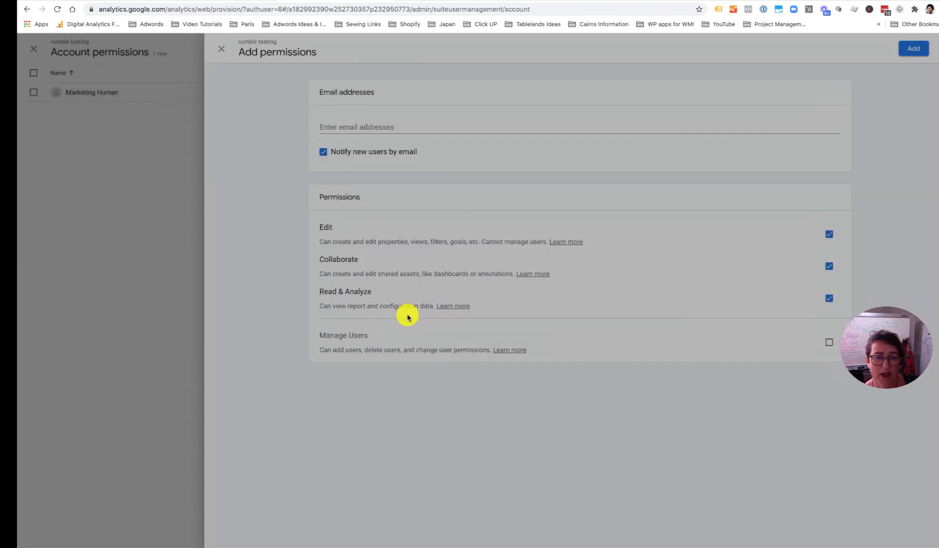
# - Close the account permissions panel, then open and close the property's user permissions
pyautogui.click(221, 53)
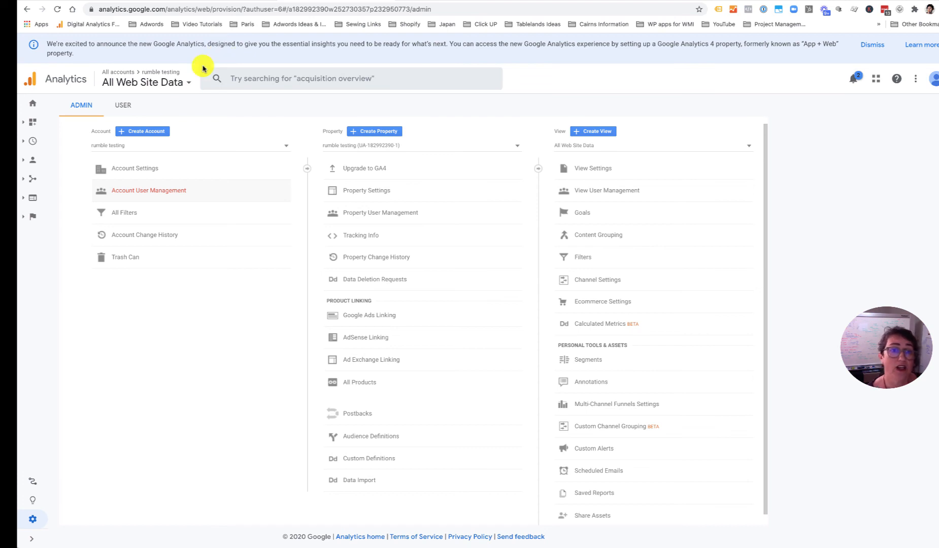
pyautogui.click(356, 213)
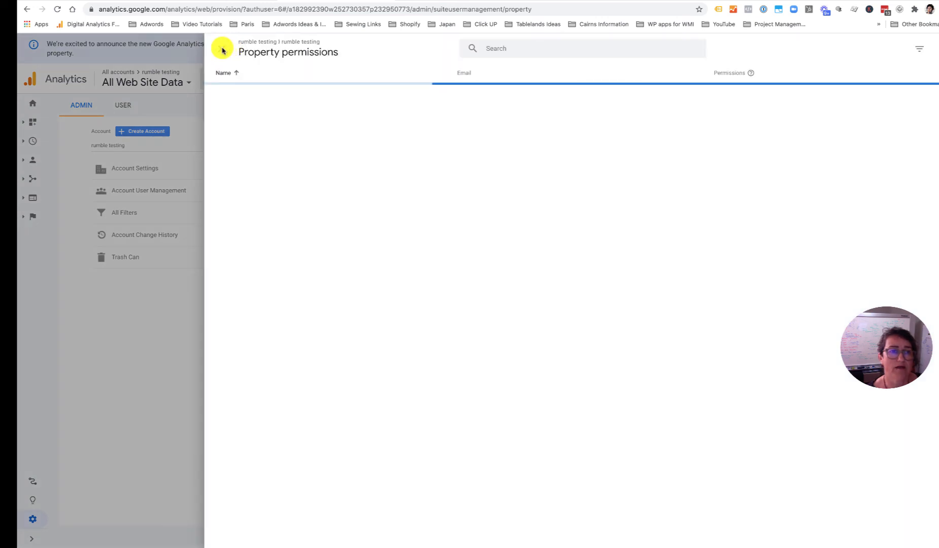
pyautogui.click(220, 48)
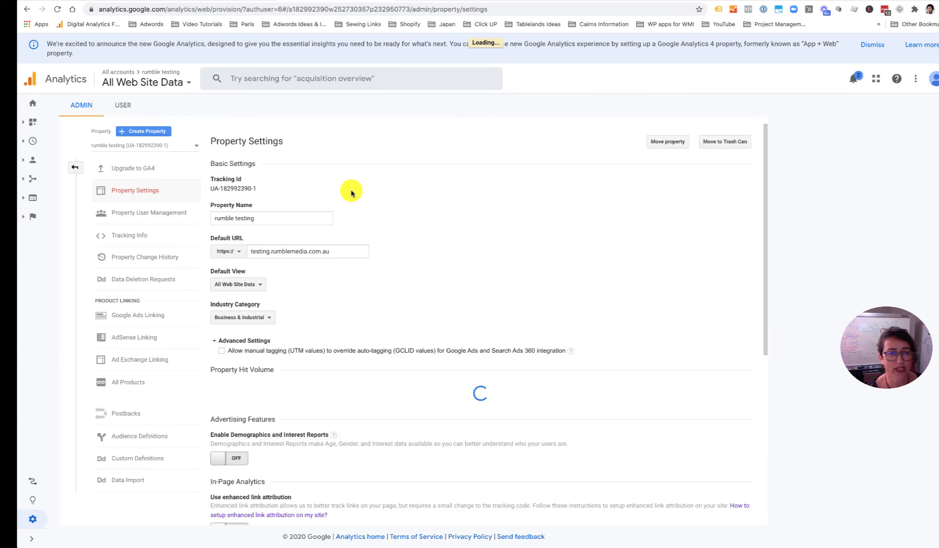
# - Switch Demographics and Interest Reports and enhanced link attribution to ON for rumble testing, then save
pyautogui.scroll(-3, 338, 203)
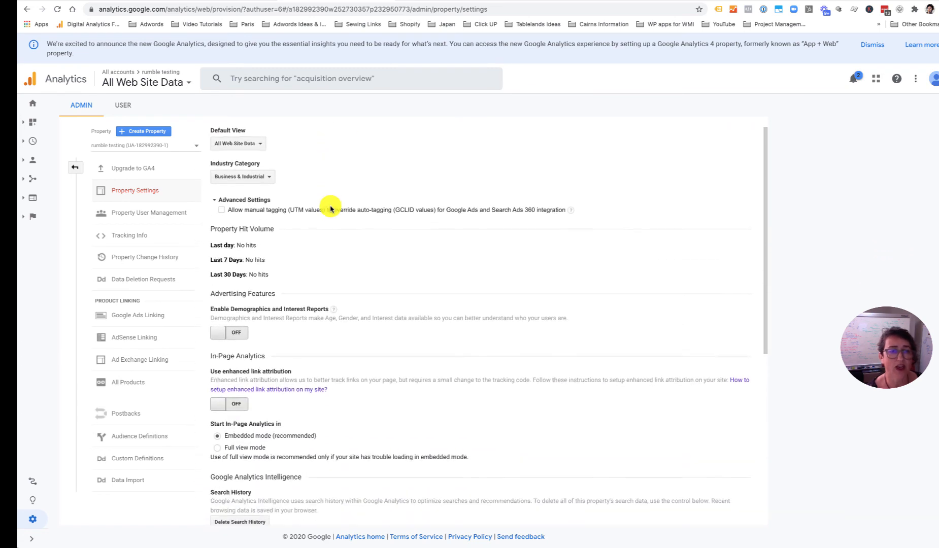
pyautogui.scroll(-3, 329, 208)
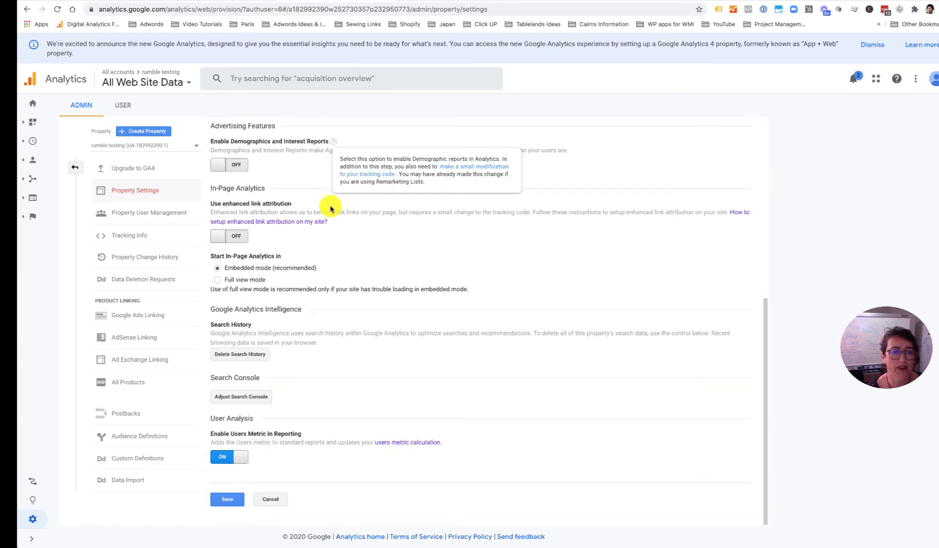
pyautogui.scroll(3, 330, 208)
pyautogui.scroll(3, 330, 208)
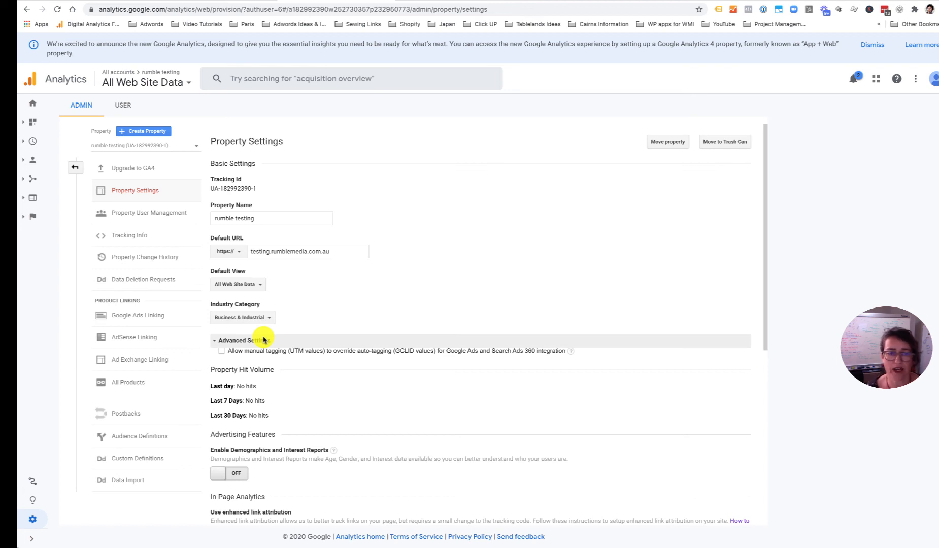
pyautogui.scroll(-3, 325, 344)
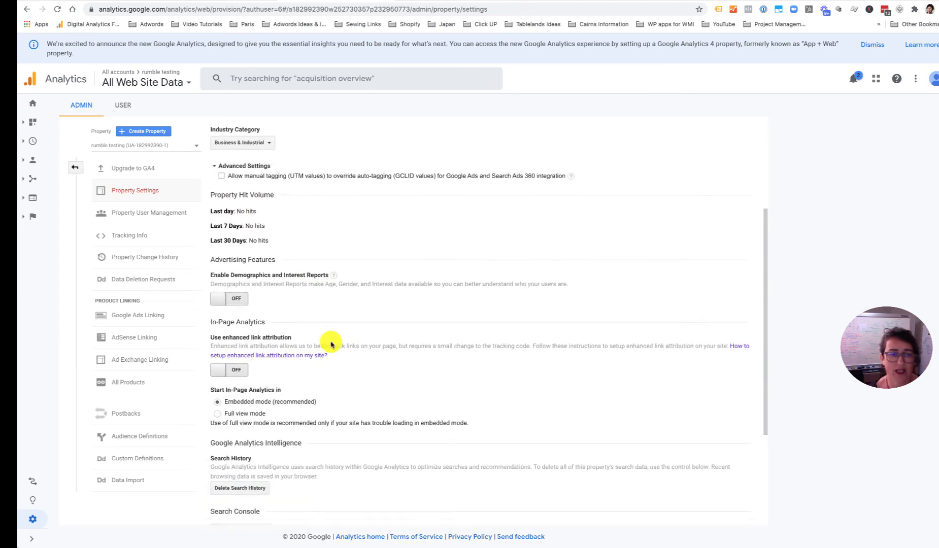
pyautogui.scroll(-1, 331, 345)
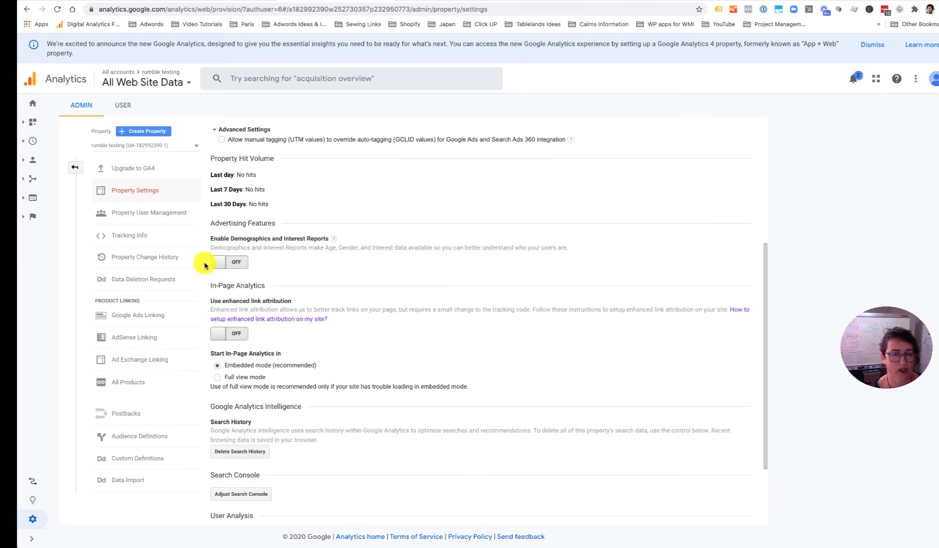
pyautogui.click(231, 262)
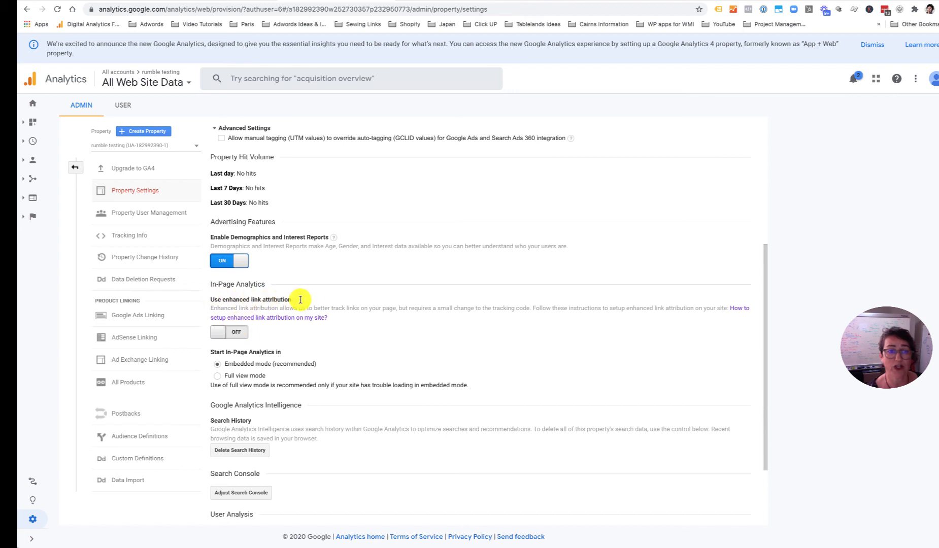
pyautogui.click(239, 340)
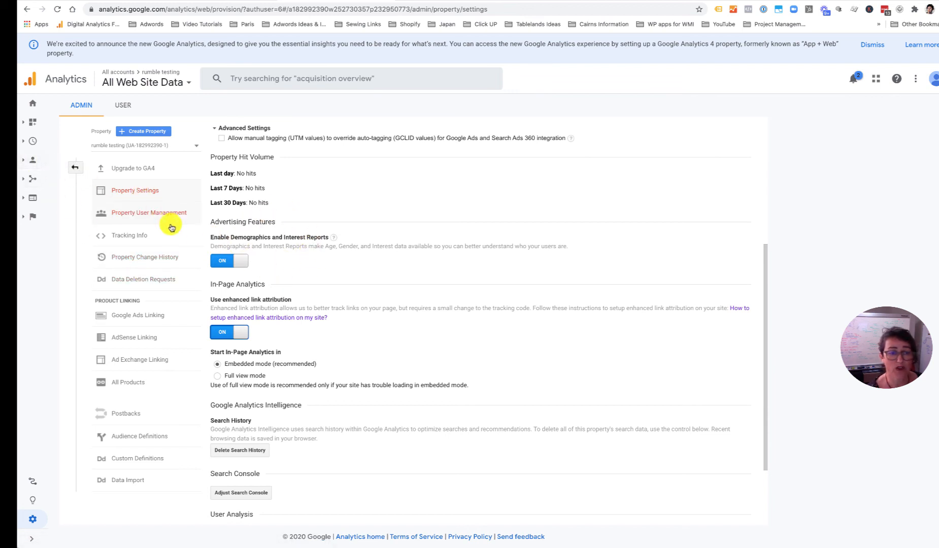
pyautogui.scroll(-2, 315, 355)
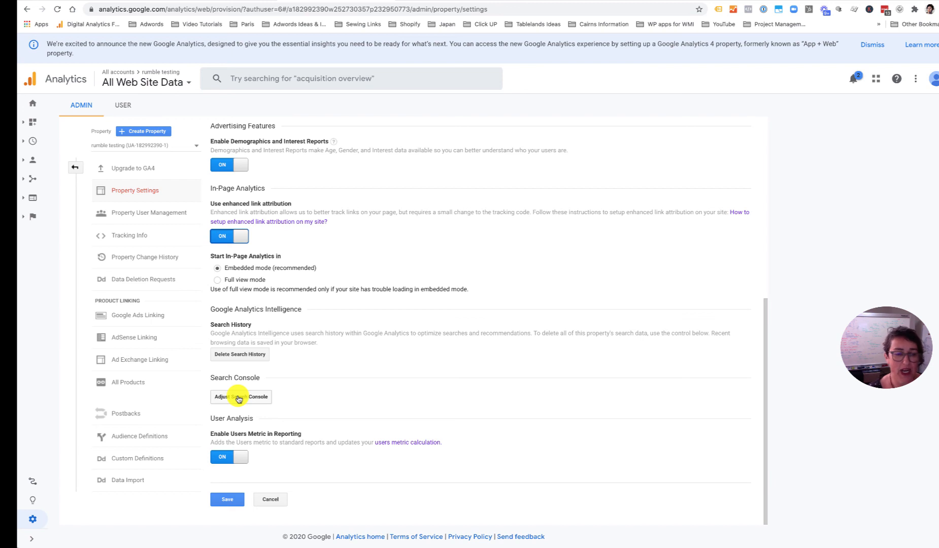
pyautogui.click(227, 500)
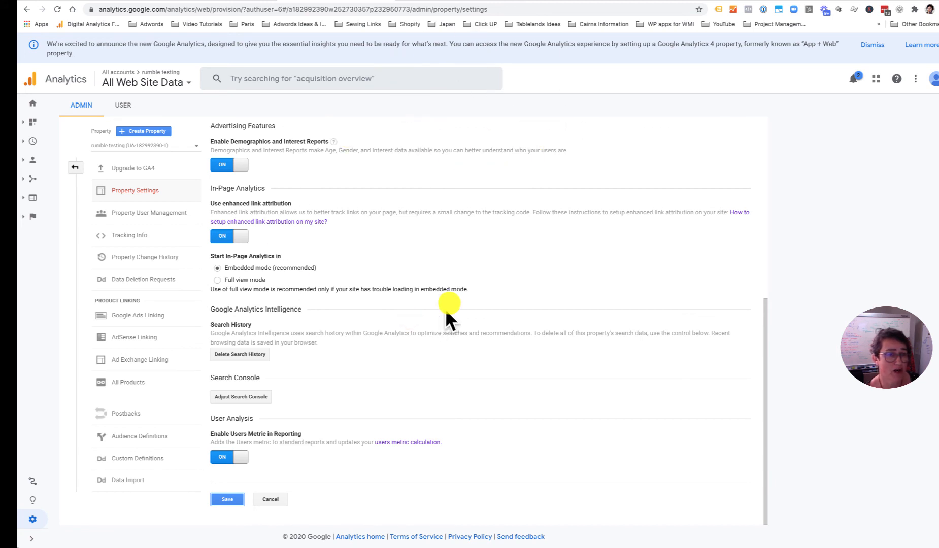
# - Turn Remarketing ON under Tracking Info > Data Collection, enabling Advertising Reporting Features, and save
pyautogui.click(124, 238)
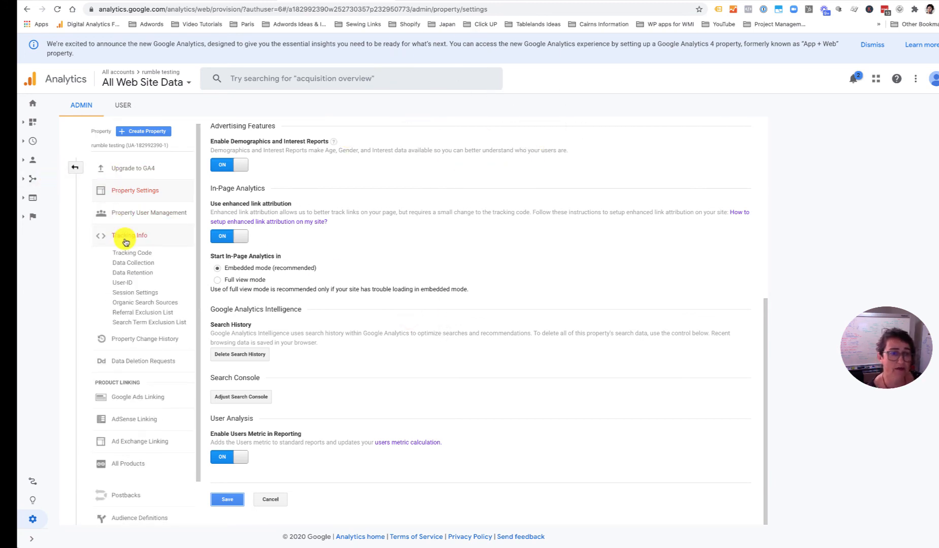
pyautogui.click(139, 264)
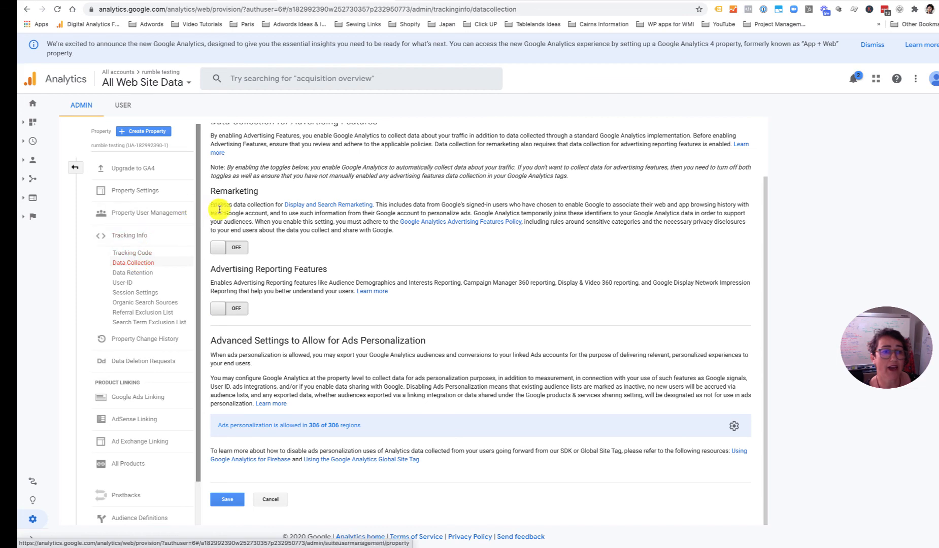
pyautogui.scroll(2, 224, 203)
pyautogui.click(239, 309)
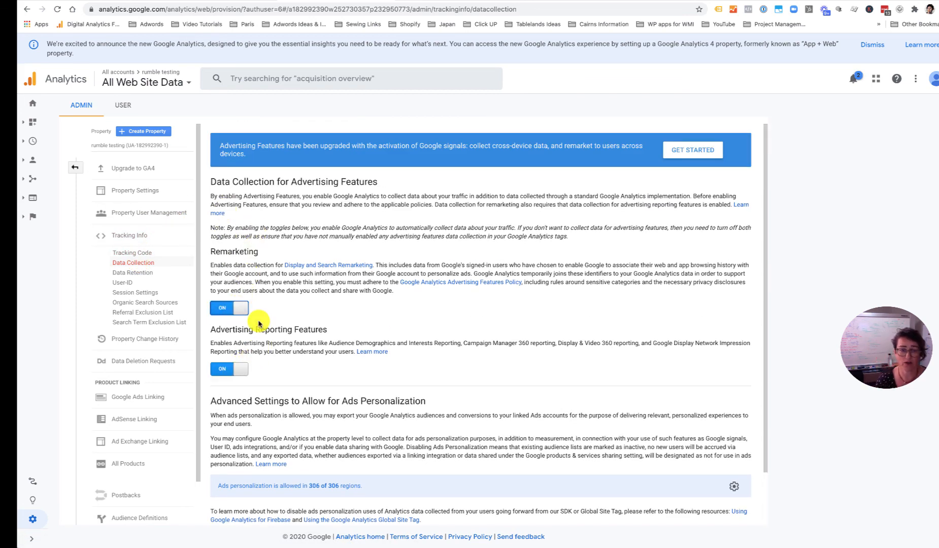
pyautogui.scroll(-2, 256, 319)
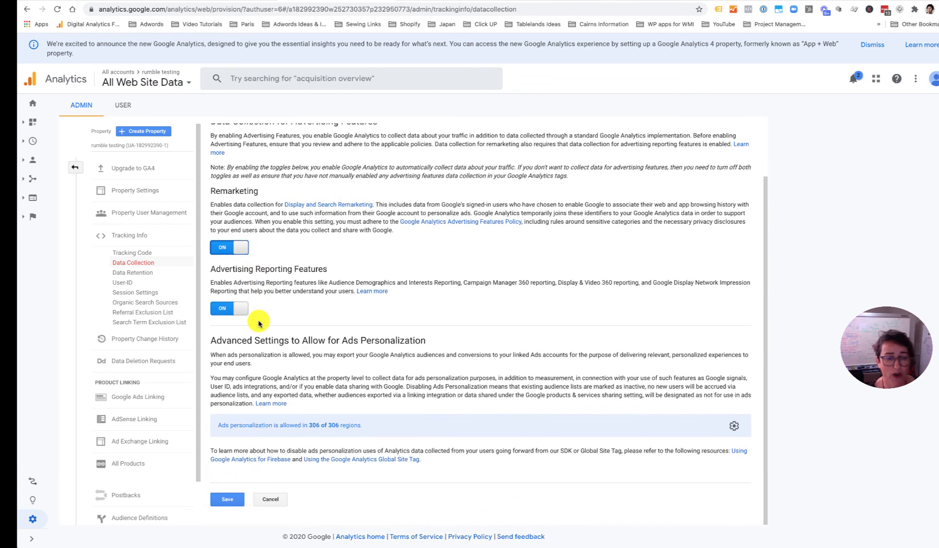
pyautogui.click(227, 499)
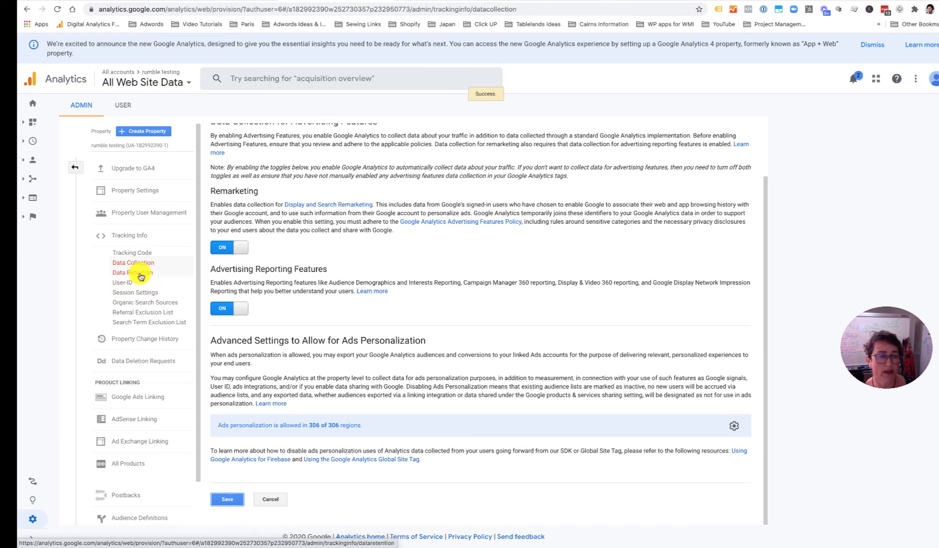
# - Review the Referral Exclusion List showing rumblemedia.com.au, then go back to the Admin columns
pyautogui.click(157, 314)
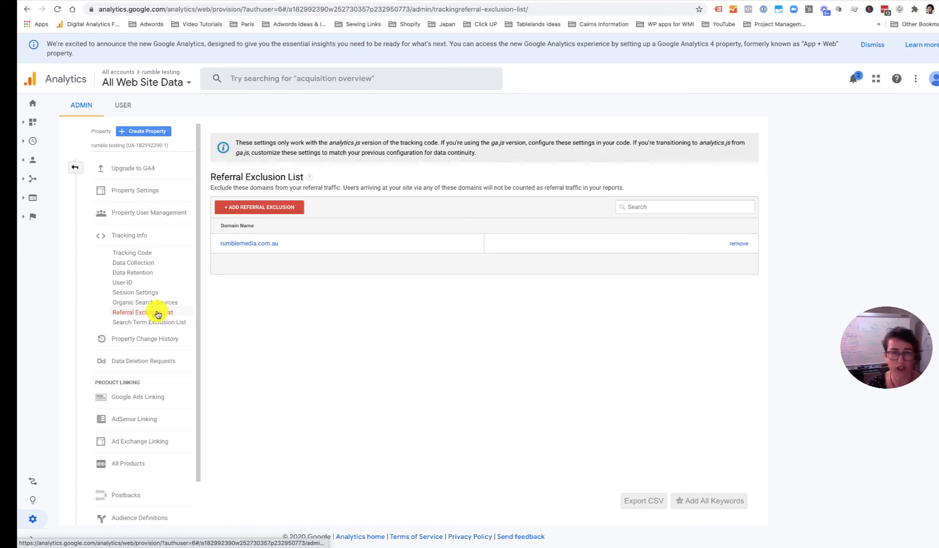
pyautogui.click(75, 167)
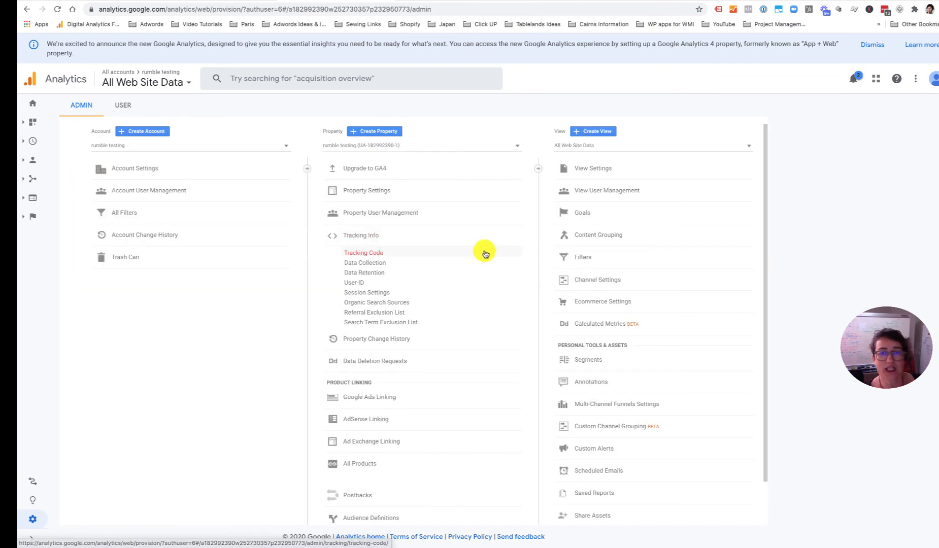
# - In All Web Site Data view settings, enable Site search Tracking with query parameter 's' and save
pyautogui.click(605, 173)
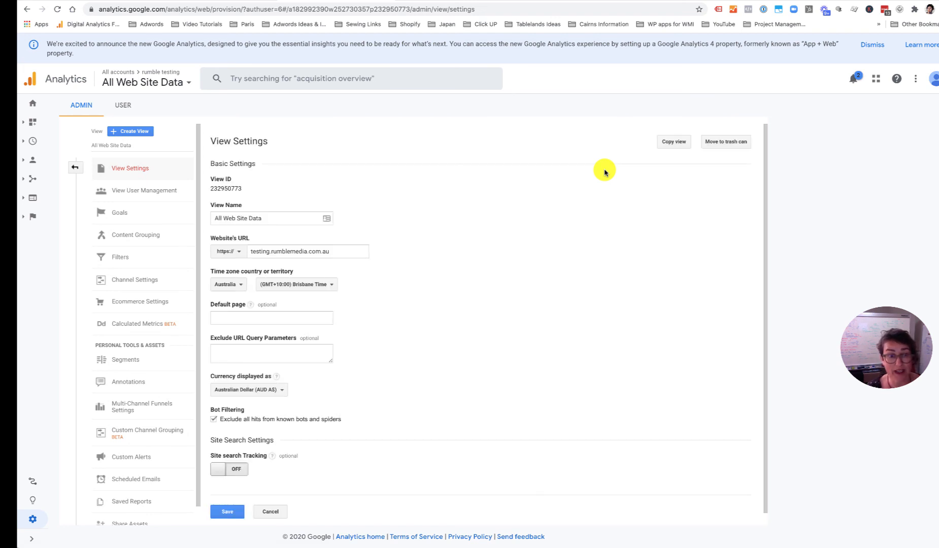
pyautogui.scroll(-1, 519, 269)
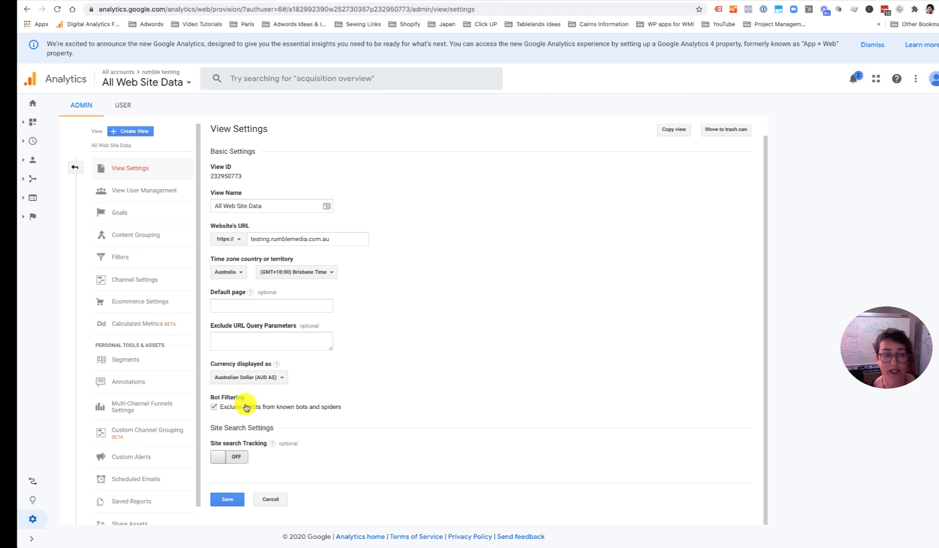
pyautogui.click(232, 458)
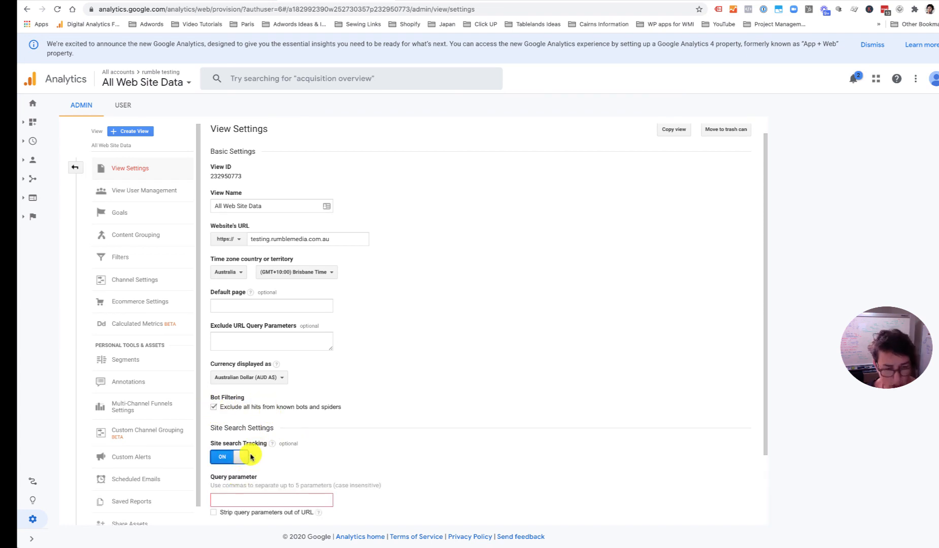
pyautogui.press('s')
pyautogui.click(451, 333)
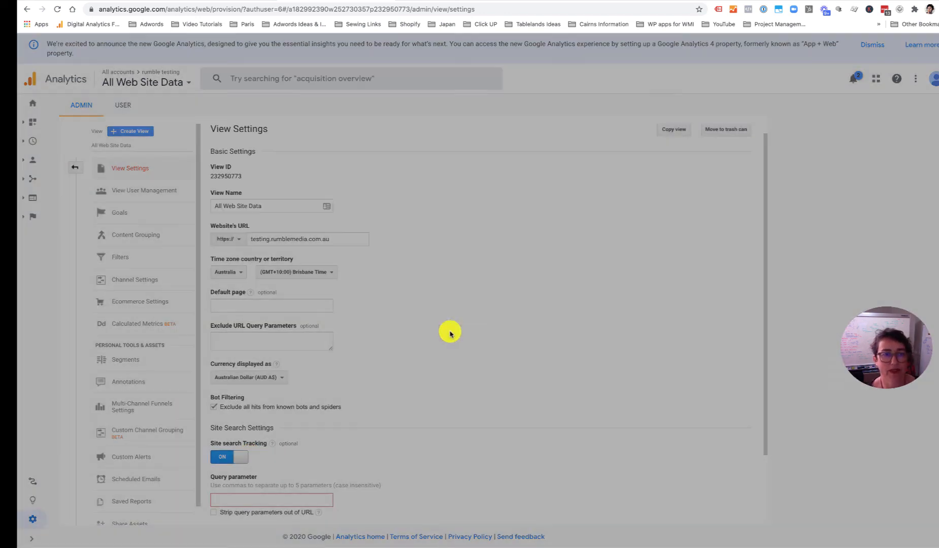
pyautogui.click(236, 500)
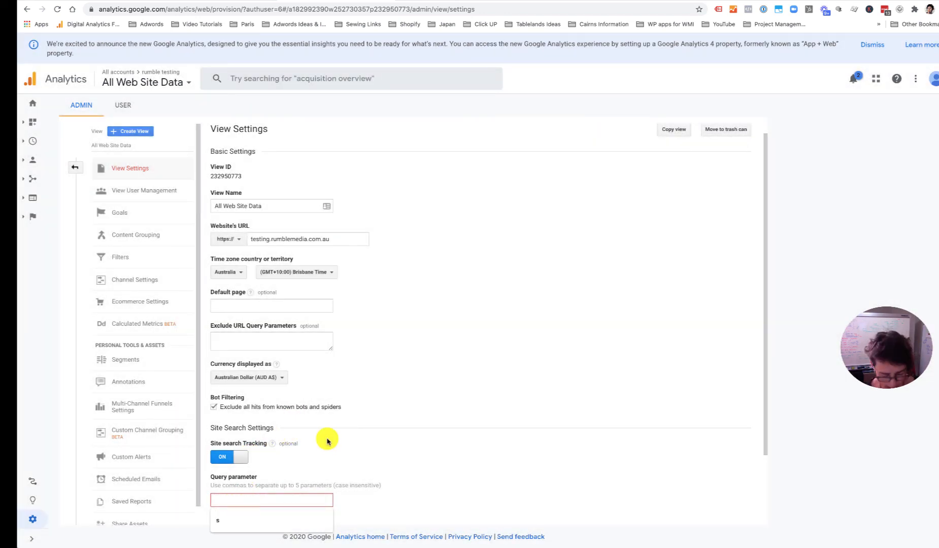
pyautogui.write('s')
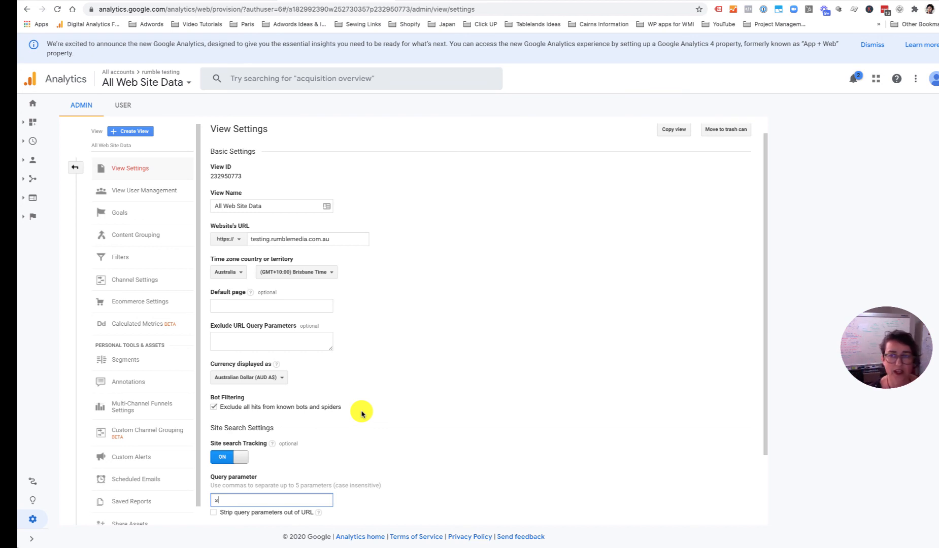
pyautogui.scroll(-2, 333, 430)
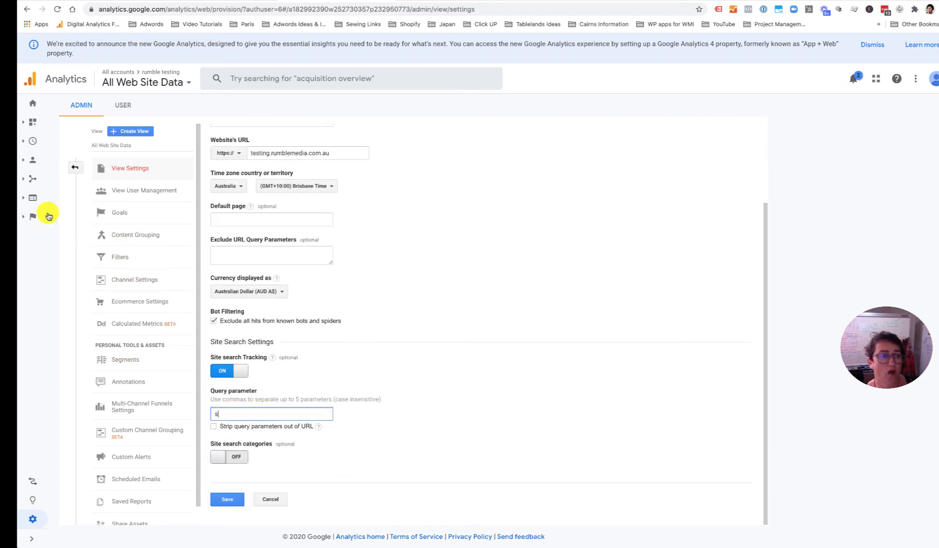
pyautogui.click(29, 199)
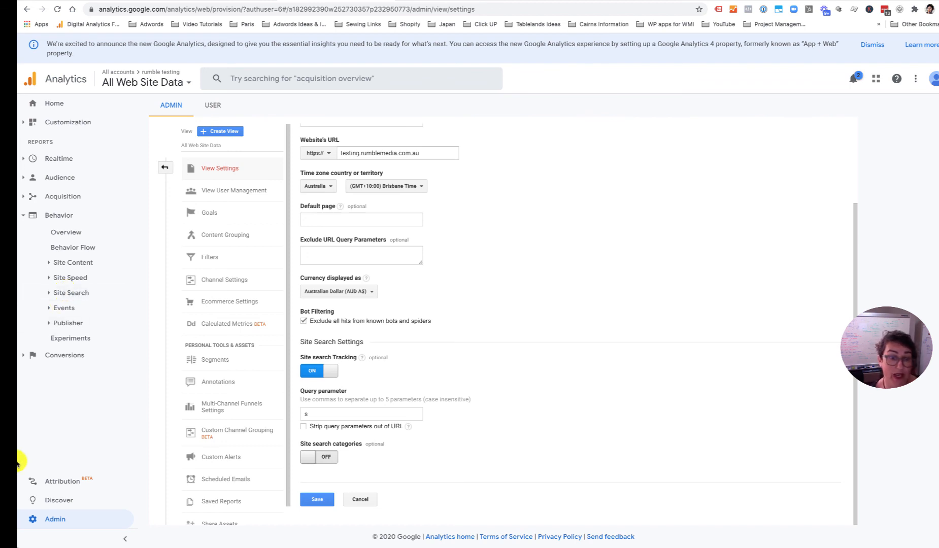
pyautogui.click(307, 499)
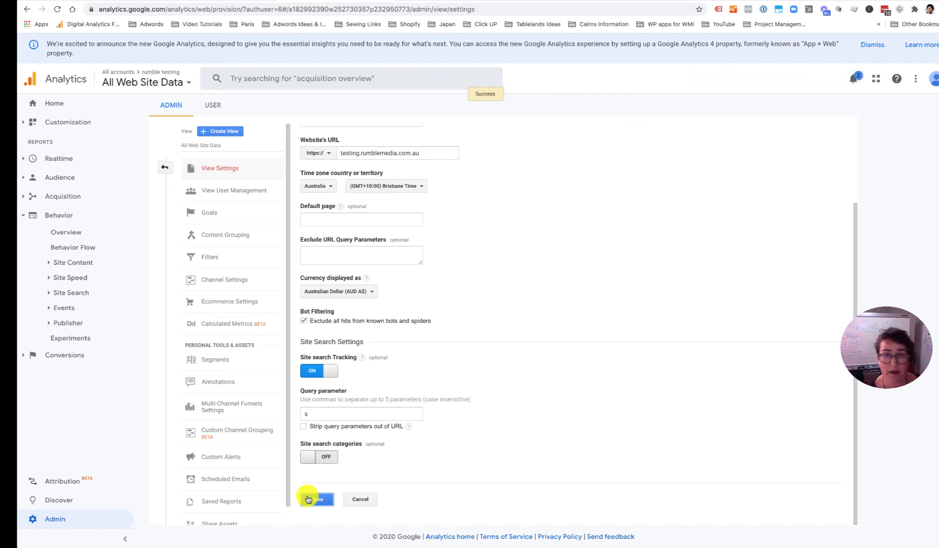
pyautogui.scroll(2, 516, 180)
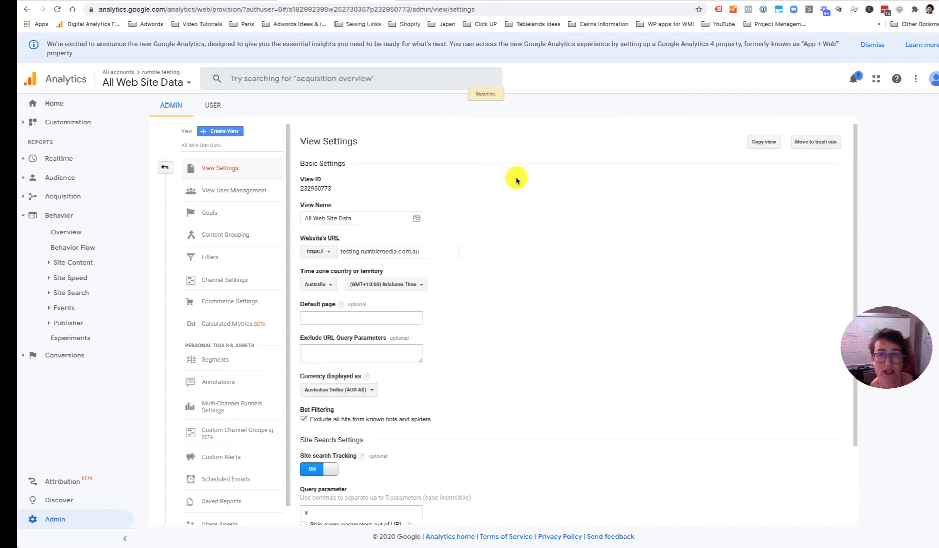
# - Copy All Web Site Data as 'Test Web Site Data' and switch to that new view
pyautogui.click(762, 143)
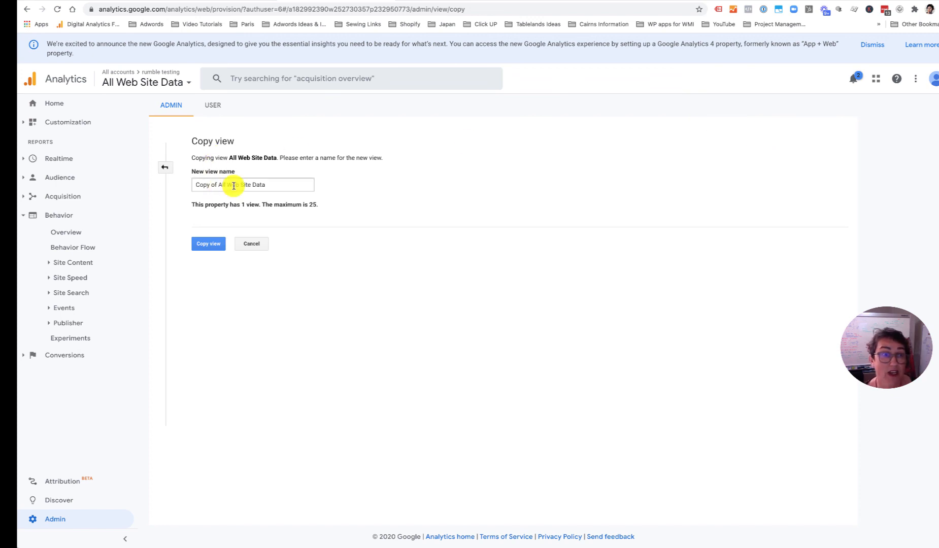
pyautogui.moveTo(225, 184); pyautogui.dragTo(194, 184)
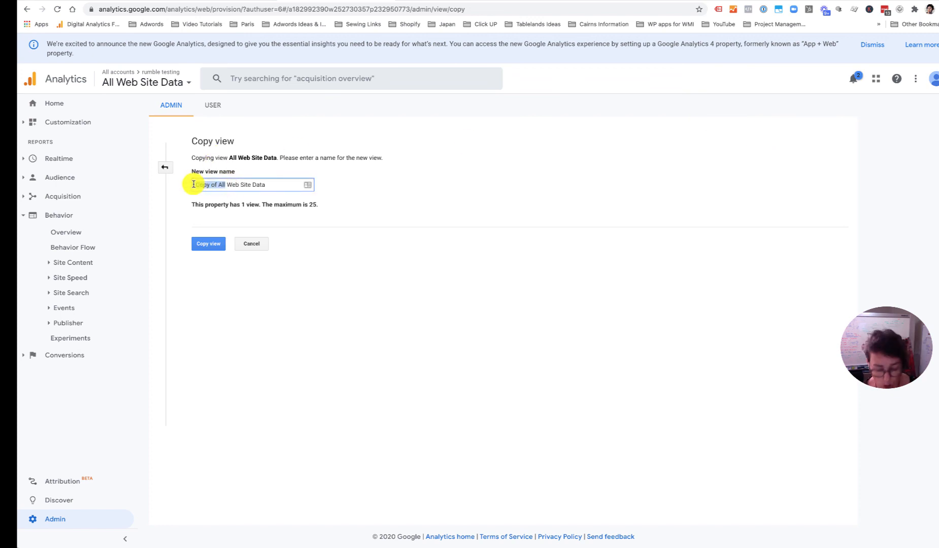
pyautogui.write('Test')
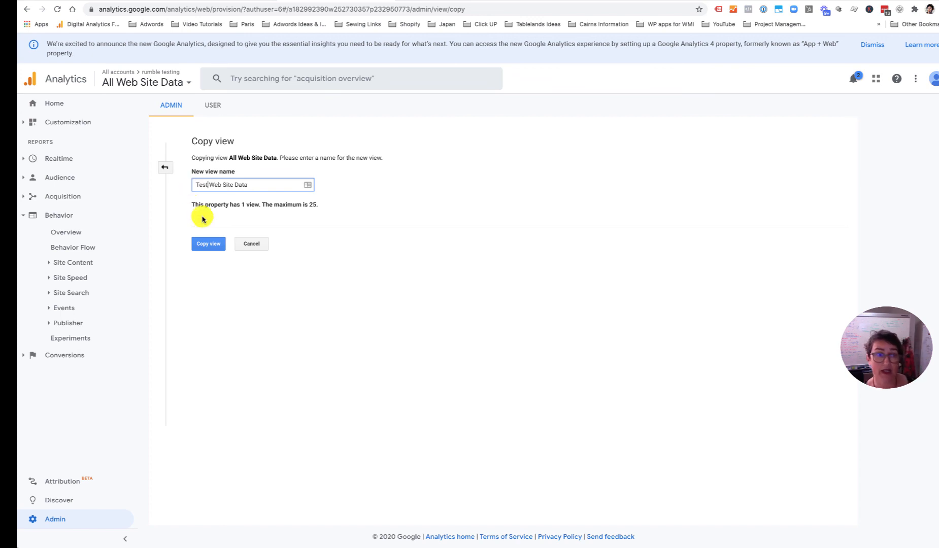
pyautogui.click(201, 244)
pyautogui.click(260, 184)
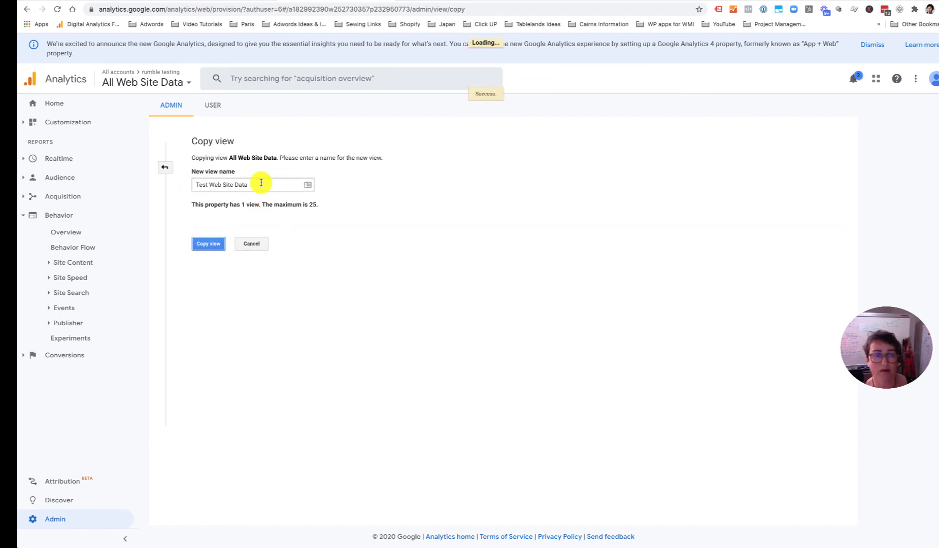
pyautogui.click(262, 202)
pyautogui.click(220, 244)
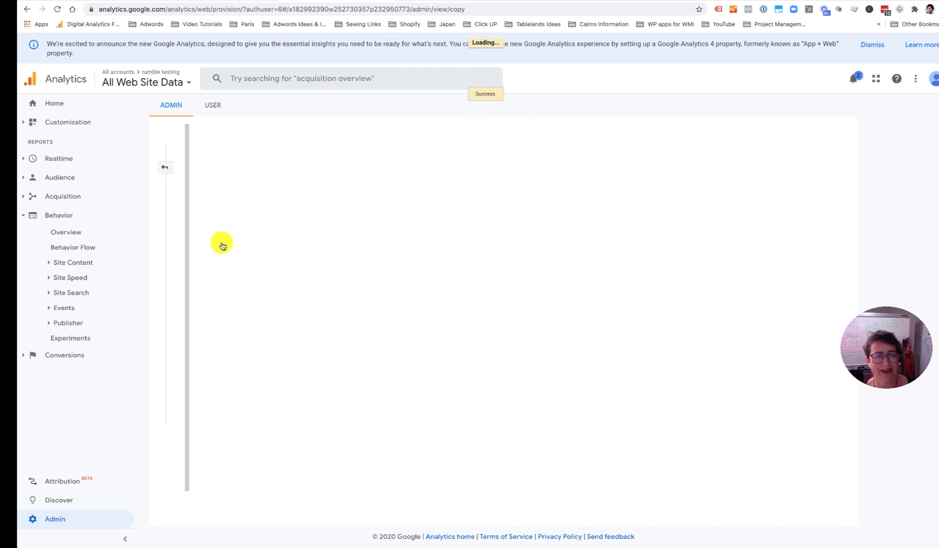
pyautogui.click(695, 148)
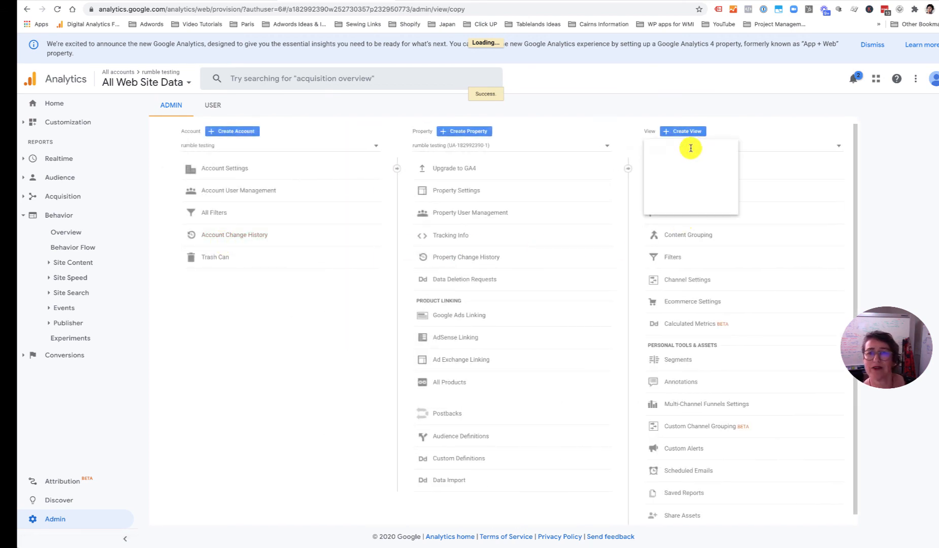
pyautogui.click(720, 185)
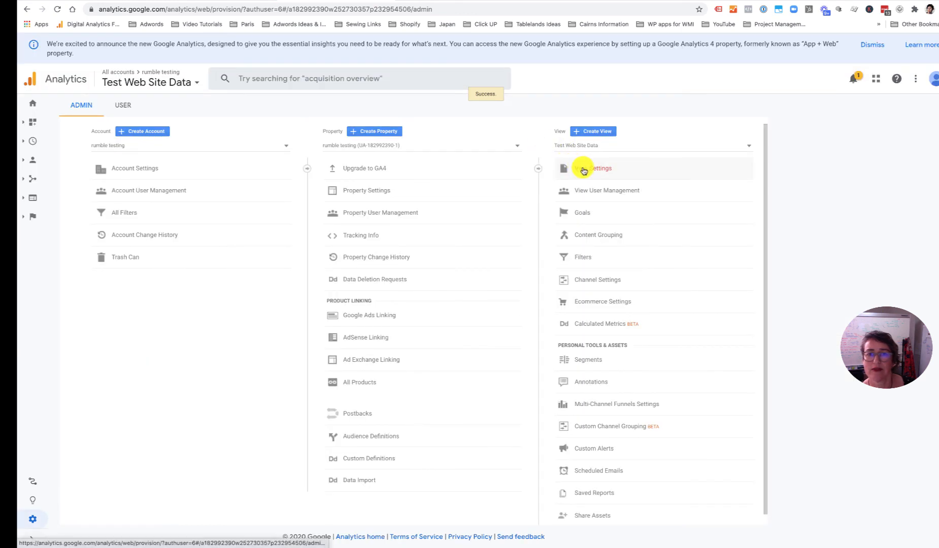
# - Open View Settings for the 'Test Web Site Data - use for experimenting' view
pyautogui.click(584, 170)
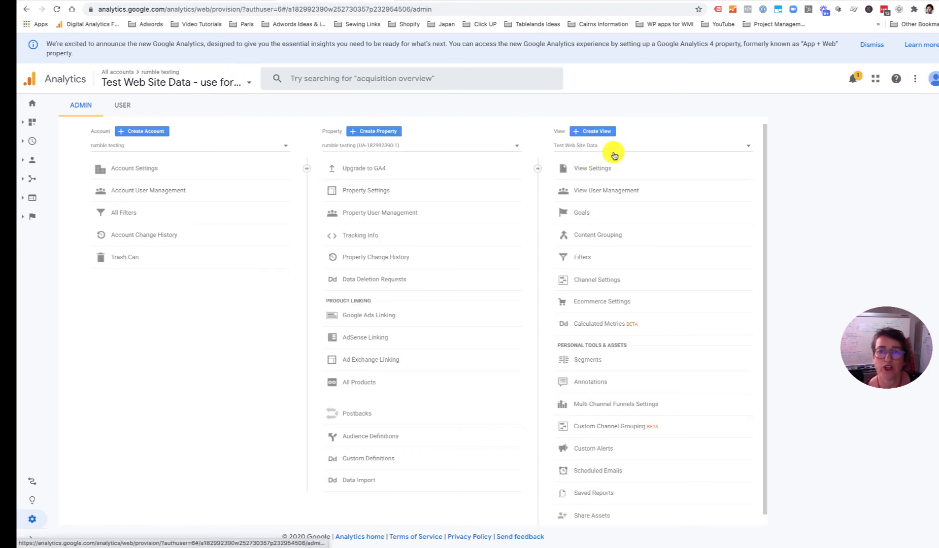
pyautogui.click(619, 146)
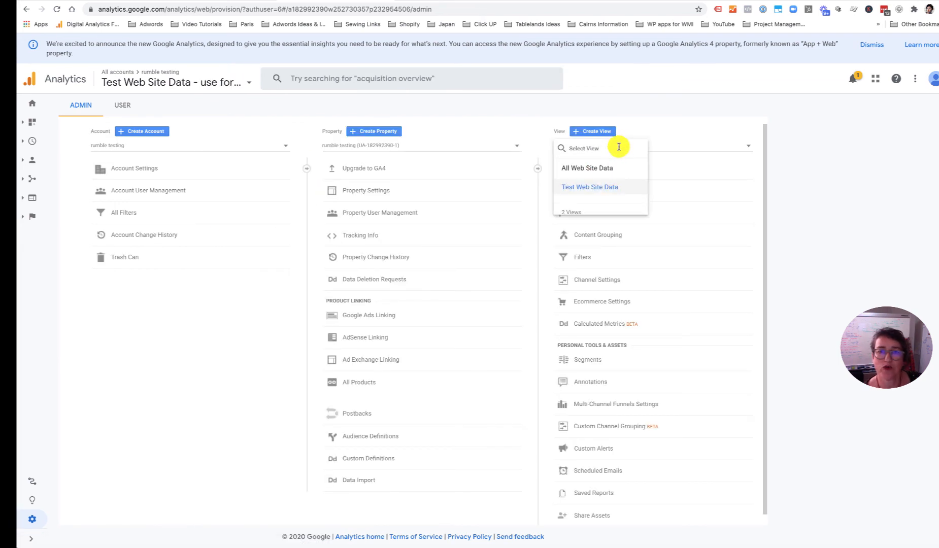
pyautogui.click(654, 148)
pyautogui.click(602, 168)
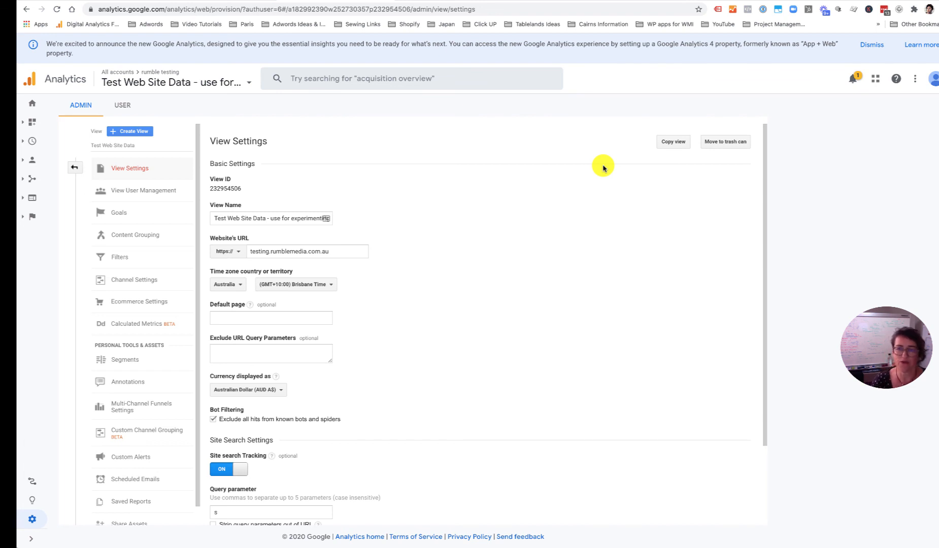
# - Copy the test view, renaming it 'zBackUp Web Site Data - DNU - Copy ONLY'
pyautogui.click(680, 143)
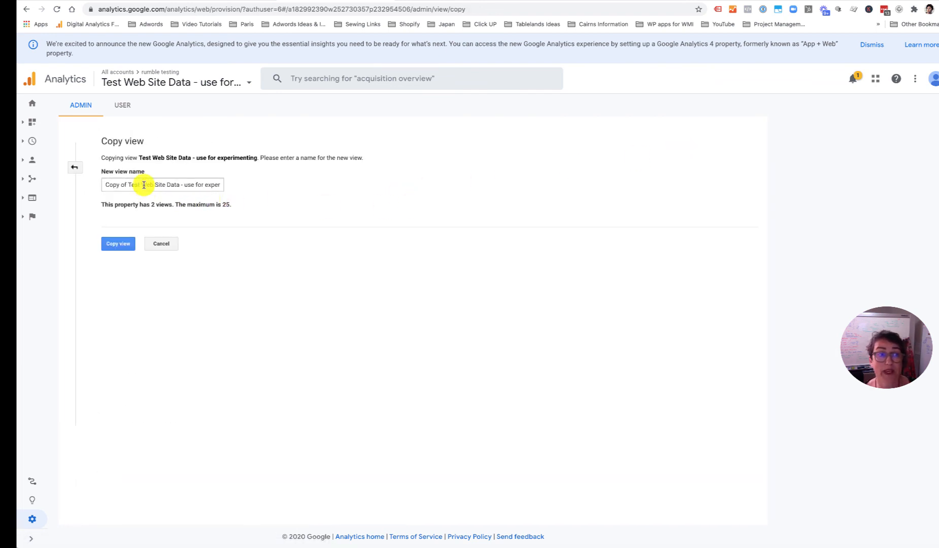
pyautogui.moveTo(144, 187); pyautogui.dragTo(107, 185)
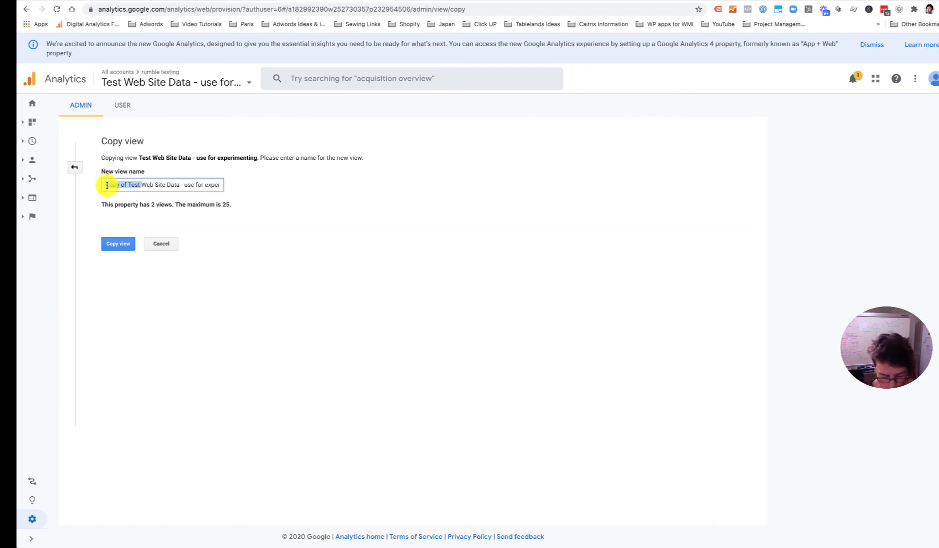
pyautogui.write('zBack')
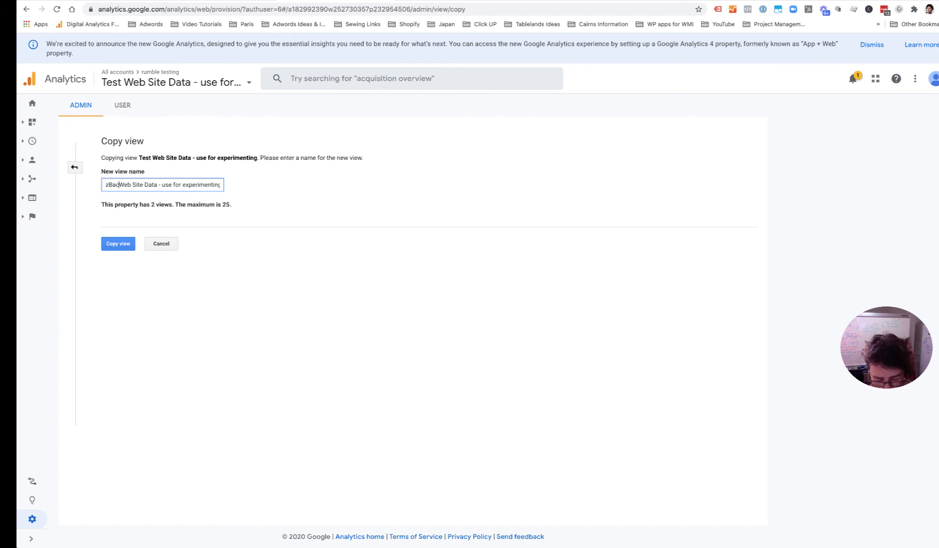
pyautogui.write('up')
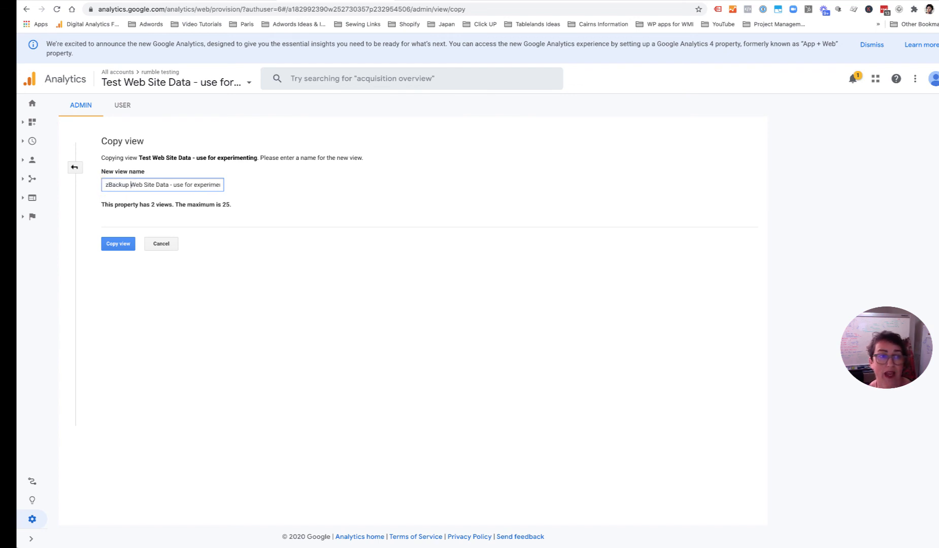
pyautogui.moveTo(173, 184); pyautogui.dragTo(248, 185)
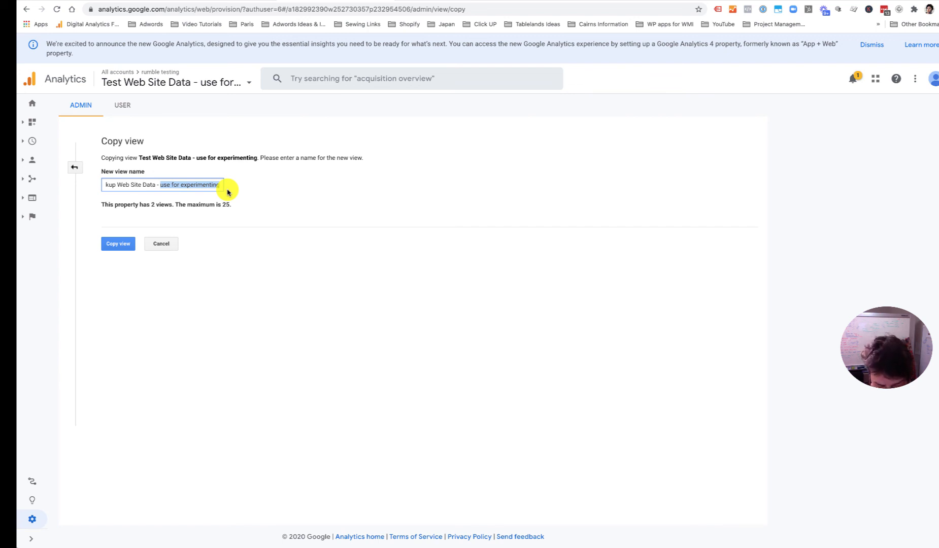
pyautogui.write('DNU')
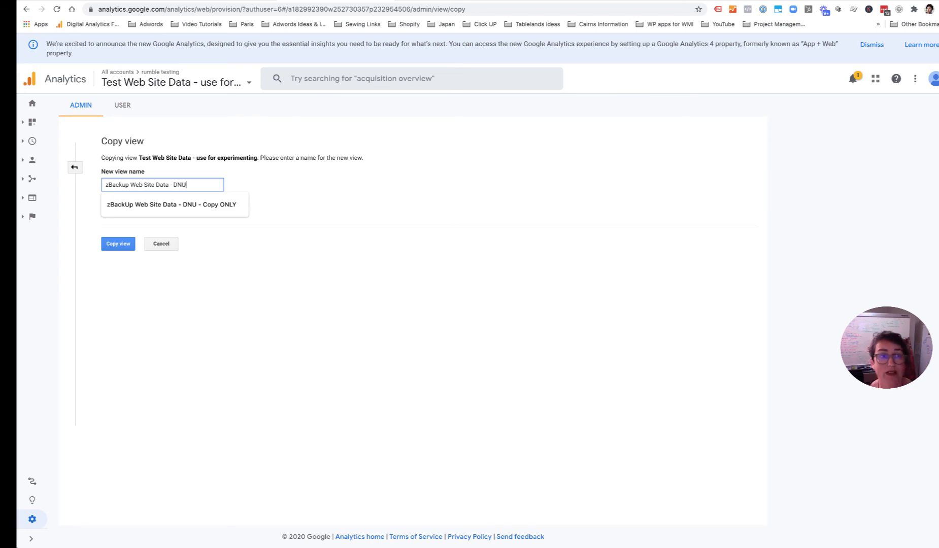
pyautogui.click(243, 202)
pyautogui.click(125, 242)
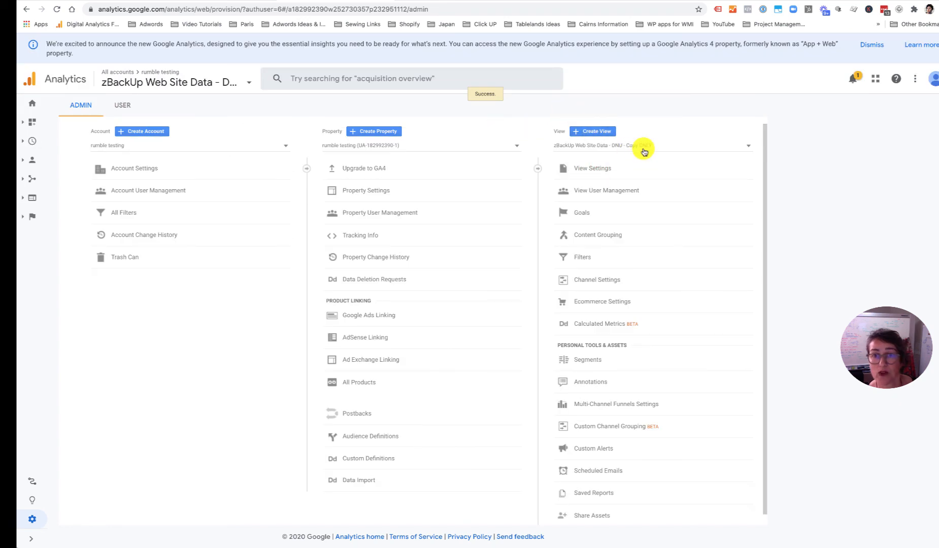
# - Check the View list shows all three views, then bring up the Property list
pyautogui.click(644, 150)
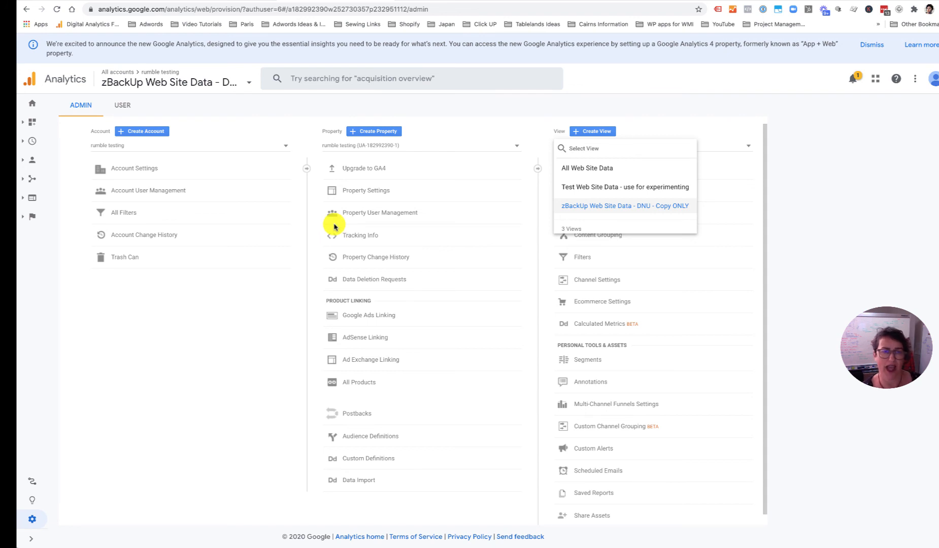
pyautogui.click(407, 147)
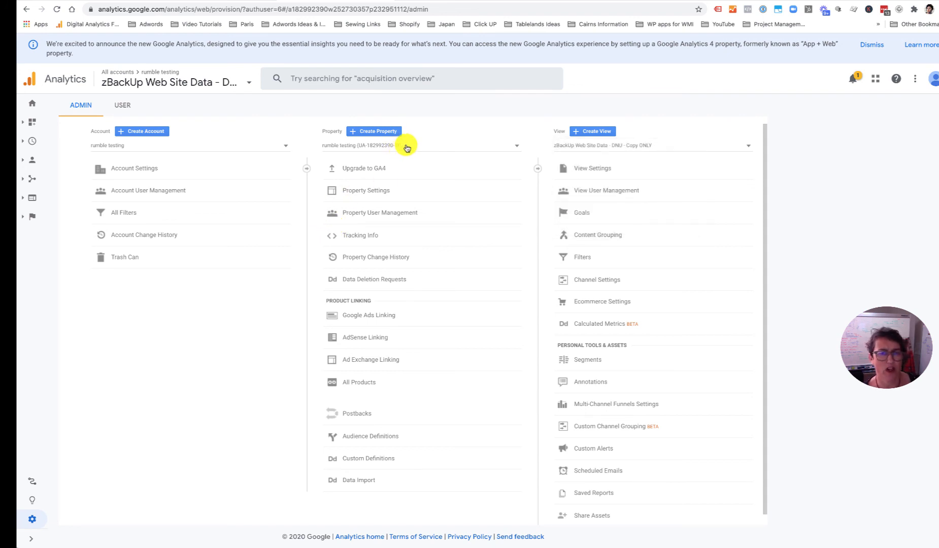
pyautogui.click(407, 147)
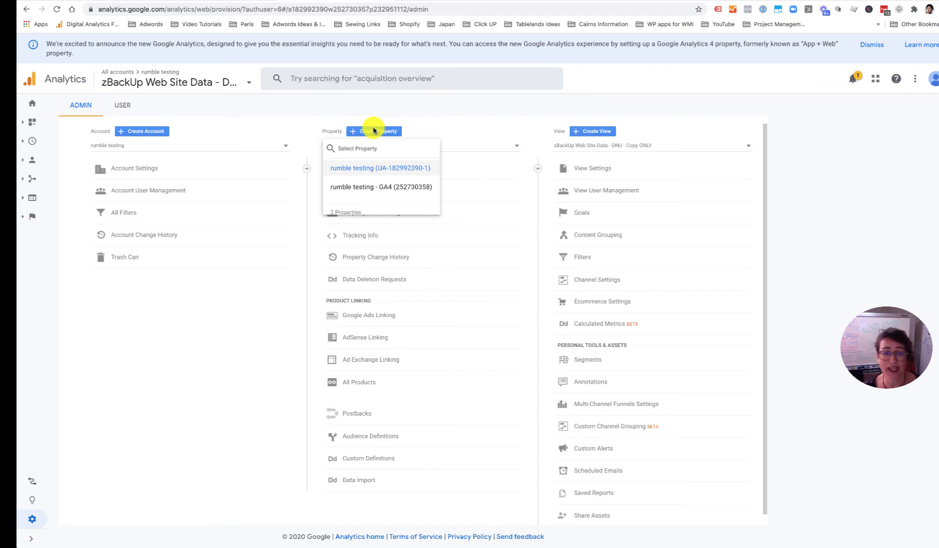
# - Show the UA property's gtag.js Tracking Code and highlight '<HEAD>' in the installation instructions
pyautogui.click(398, 236)
pyautogui.click(361, 236)
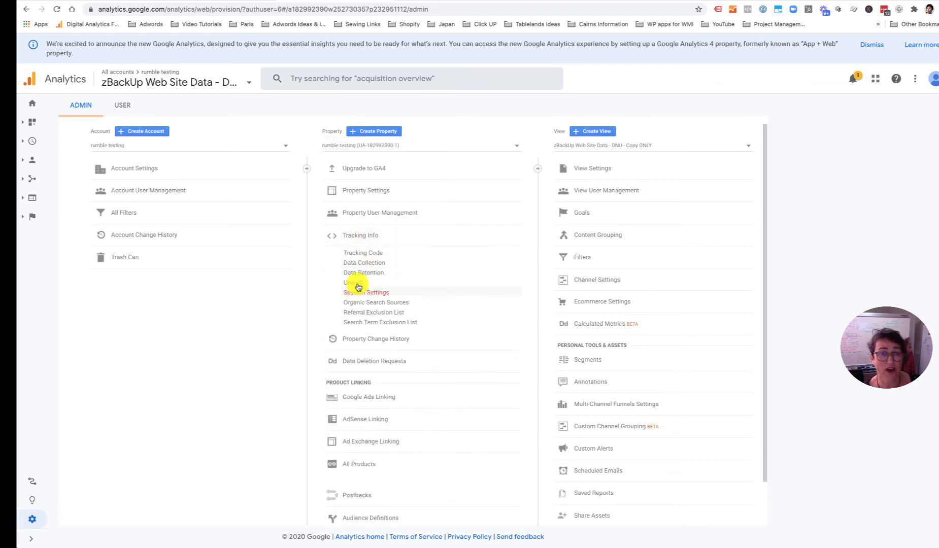
pyautogui.click(371, 253)
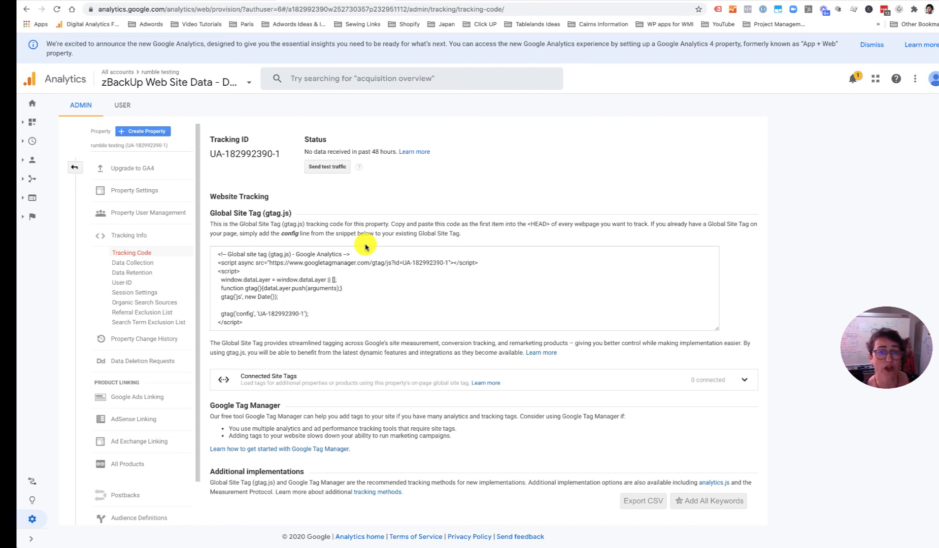
pyautogui.moveTo(549, 223); pyautogui.dragTo(518, 225)
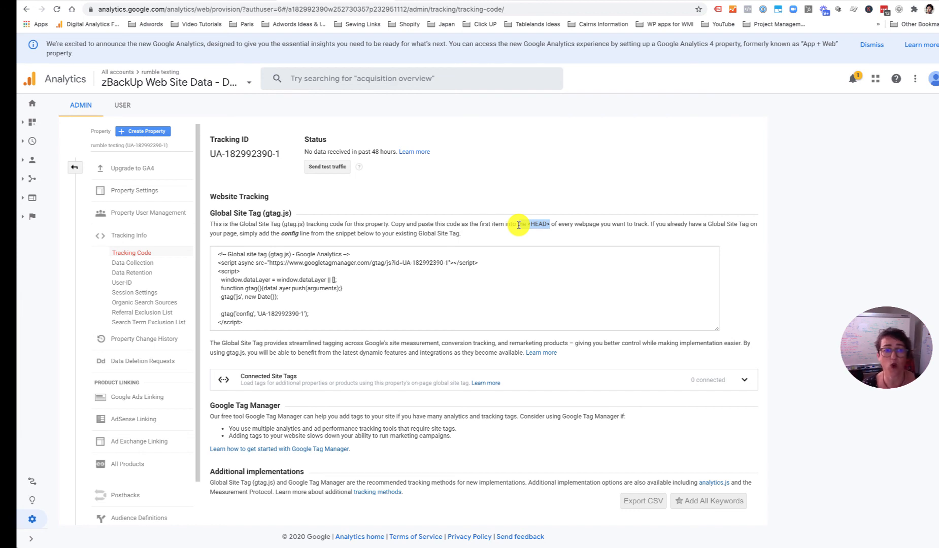
pyautogui.moveTo(518, 225); pyautogui.dragTo(518, 225)
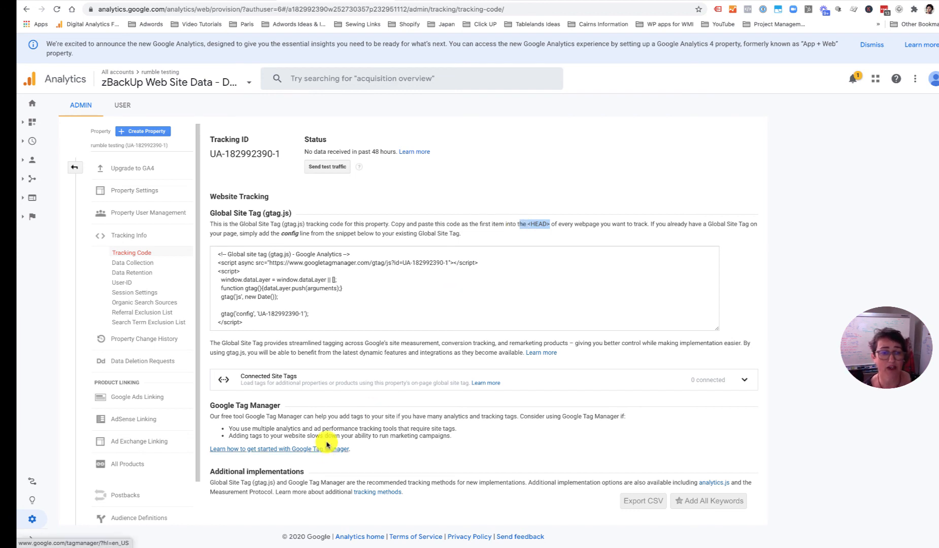